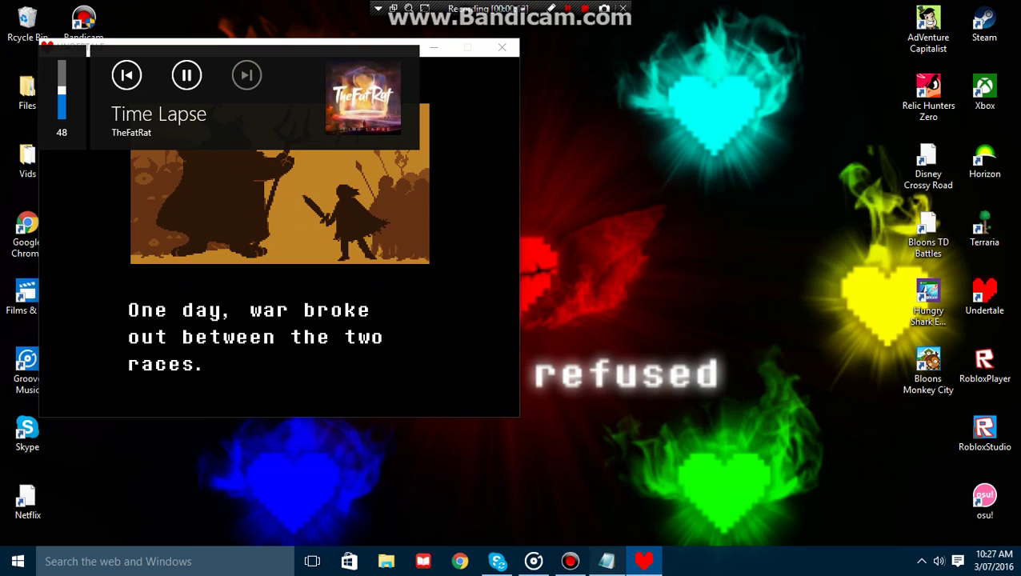
Switch to the empty Notepad note, begin it with "Im going to" and turn the system volume down
{"action": "key", "text": "alt+Tab"}
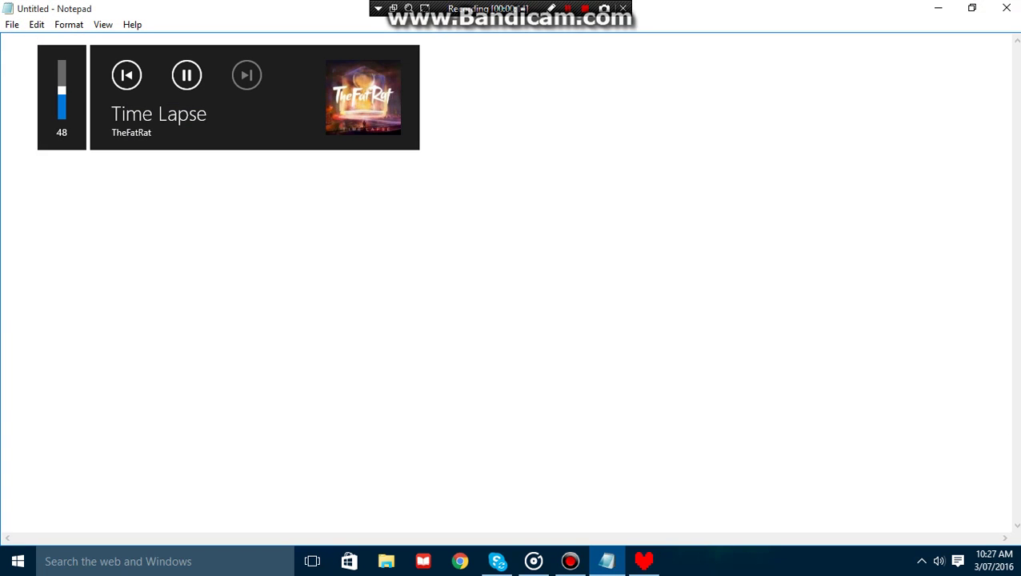
{"action": "type", "text": "Im going to"}
{"action": "key", "text": "XF86AudioRaiseVolume"}
{"action": "key", "text": "XF86AudioLowerVolume"}
{"action": "key", "text": "XF86AudioLowerVolume"}
{"action": "key", "text": "XF86AudioLowerVolume"}
{"action": "key", "text": "XF86AudioLowerVolume"}
{"action": "key", "text": "XF86AudioLowerVolume"}
{"action": "key", "text": "XF86AudioLowerVolume"}
{"action": "key", "text": "XF86AudioLowerVolume"}
{"action": "key", "text": "XF86AudioLowerVolume"}
{"action": "key", "text": "XF86AudioLowerVolume"}
{"action": "key", "text": "XF86AudioLowerVolume"}
{"action": "key", "text": "XF86AudioLowerVolume"}
{"action": "key", "text": "XF86AudioLowerVolume"}
Complete the line to read "Im going to show you how to cheat on undertale like speed hacks all other cool hacks like this"
{"action": "type", "text": "ng to show you how"}
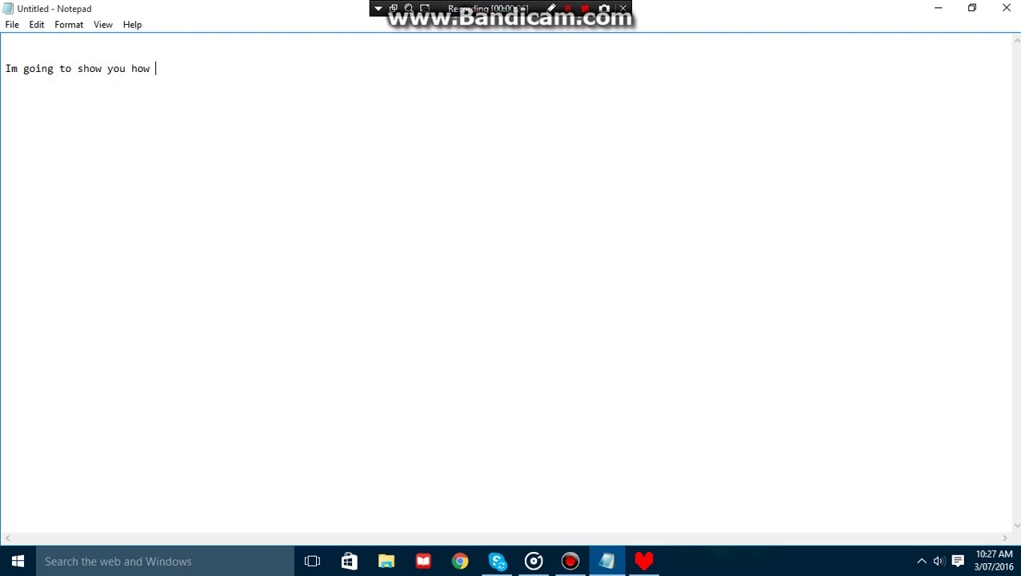
{"action": "type", "text": " to cheat on undertale"}
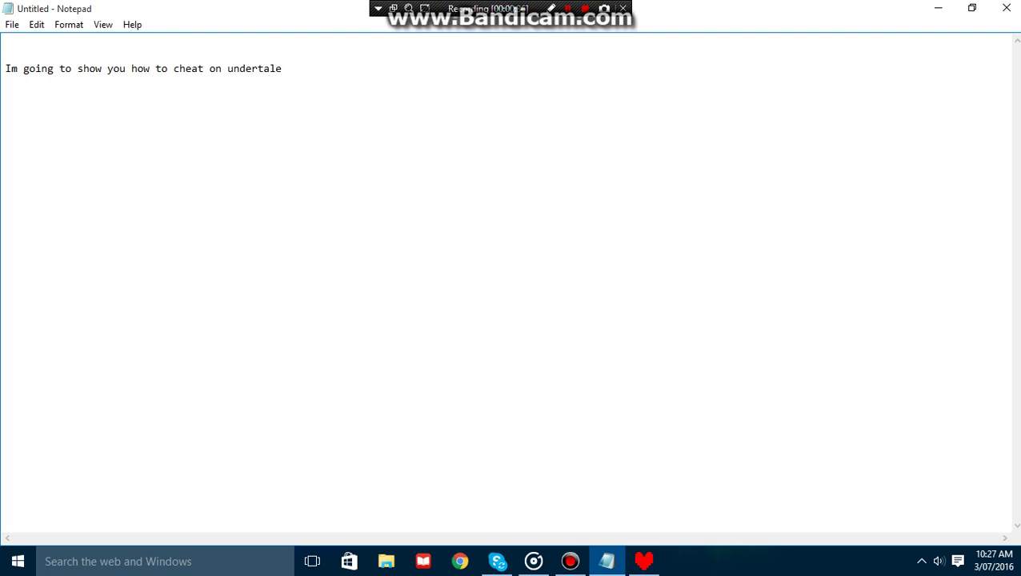
{"action": "type", "text": " like speed hacks all other cool"}
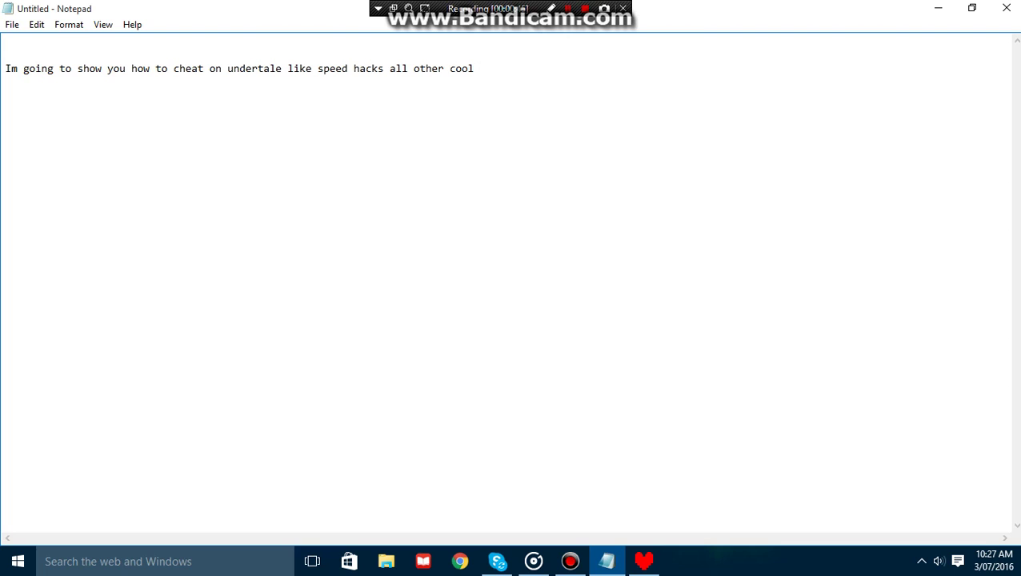
{"action": "type", "text": " ha"}
{"action": "type", "text": "cks like his"}
{"action": "key", "text": "BackSpace"}
{"action": "key", "text": "BackSpace"}
{"action": "key", "text": "BackSpace"}
{"action": "type", "text": "this"}
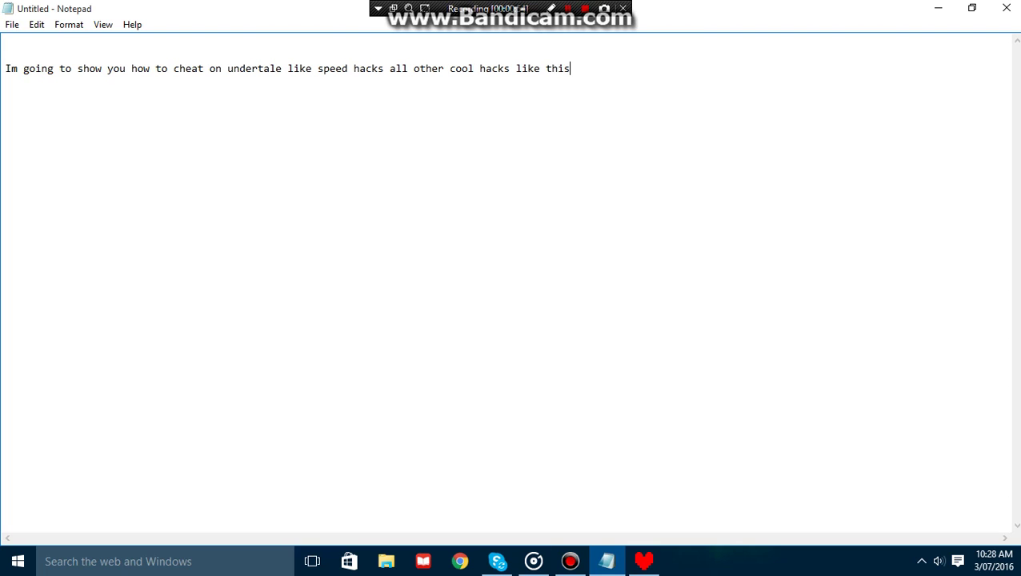
Bring Undertale in front of the cleared desktop, move its window off the desktop icons, and launch Cheat Engine
{"action": "left_click", "coordinate": [645, 561]}
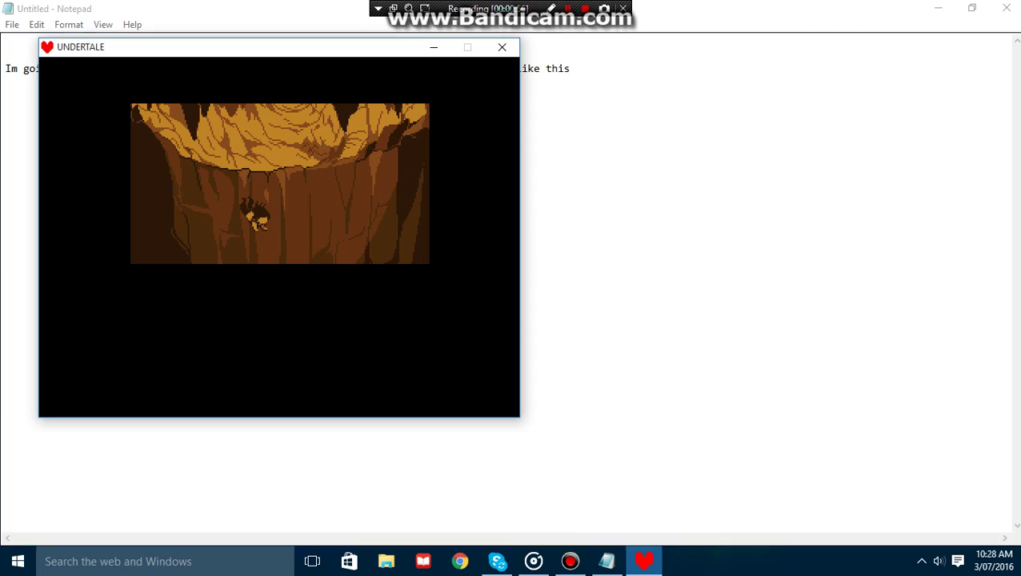
{"action": "left_click", "coordinate": [938, 8]}
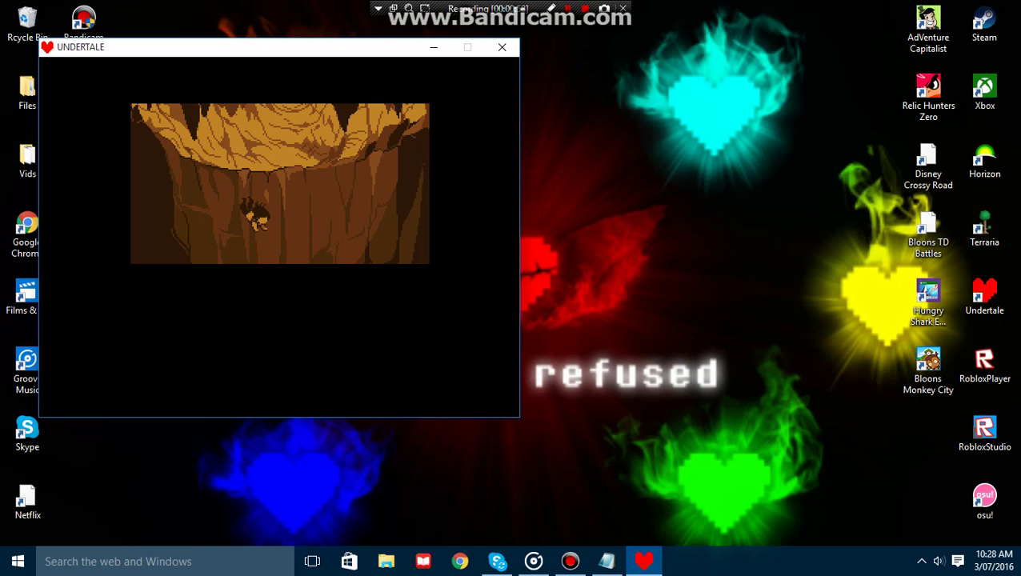
{"action": "left_click_drag", "start_coordinate": [272, 48], "coordinate": [333, 43]}
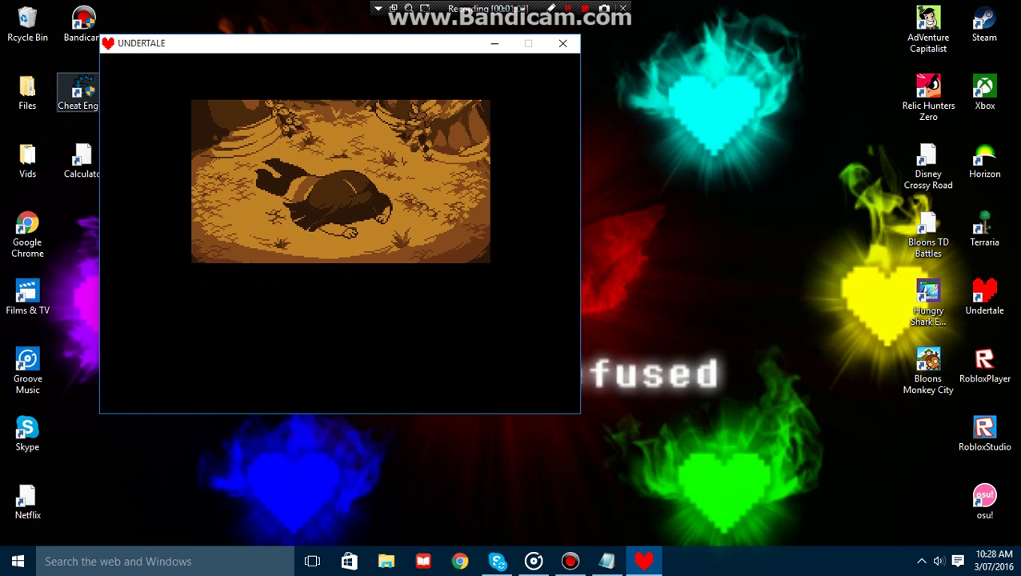
{"action": "double_click", "coordinate": [78, 92]}
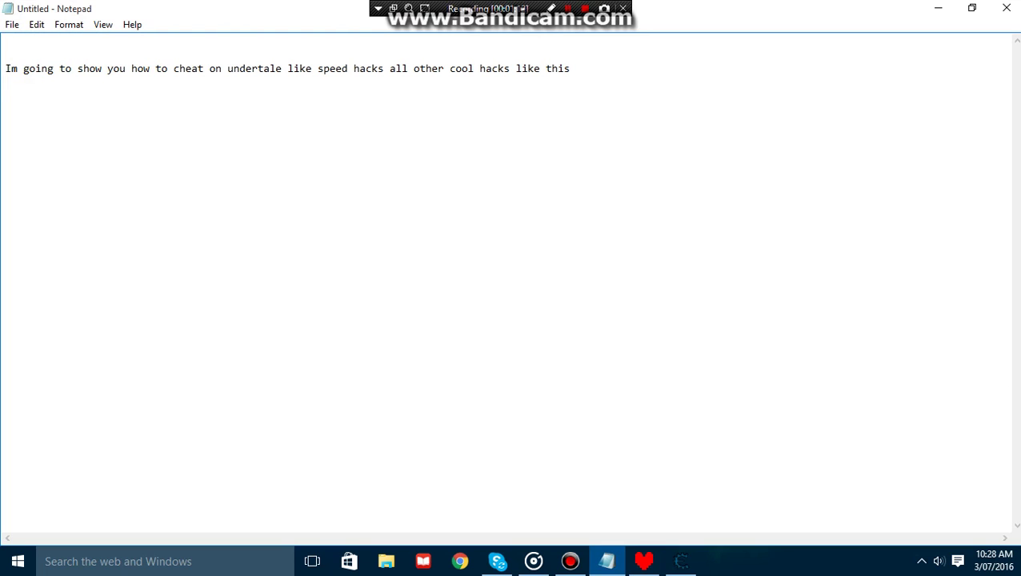
Add a second line to the Notepad note: "you will have to download cheat engine ill leave the link in the description"
{"action": "type", "text": "you will have to sownload"}
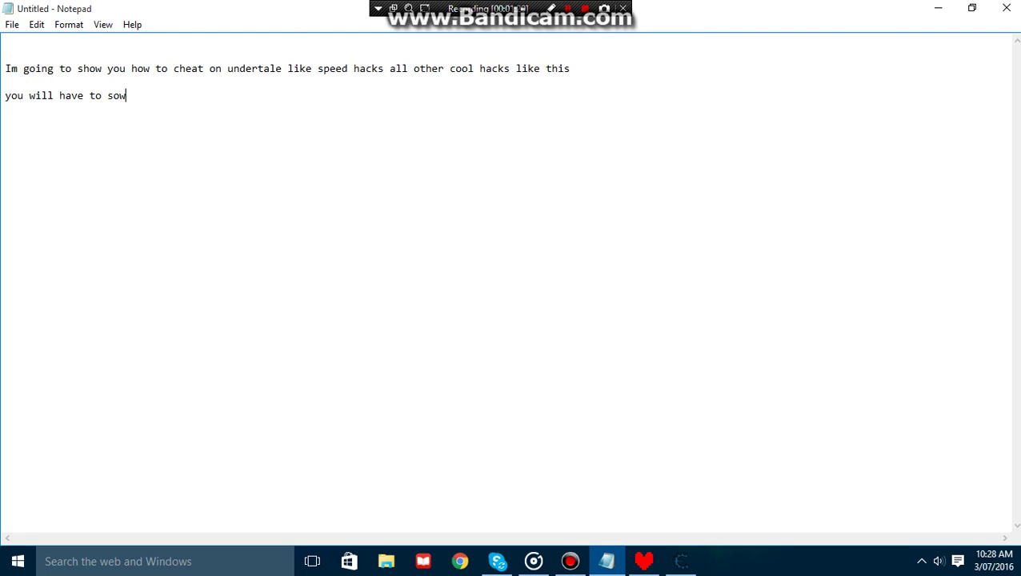
{"action": "key", "text": "BackSpace"}
{"action": "key", "text": "BackSpace"}
{"action": "key", "text": "BackSpace"}
{"action": "key", "text": "BackSpace"}
{"action": "key", "text": "BackSpace"}
{"action": "key", "text": "BackSpace"}
{"action": "key", "text": "BackSpace"}
{"action": "key", "text": "BackSpace"}
{"action": "key", "text": "BackSpace"}
{"action": "type", "text": "download cheat engine ill "}
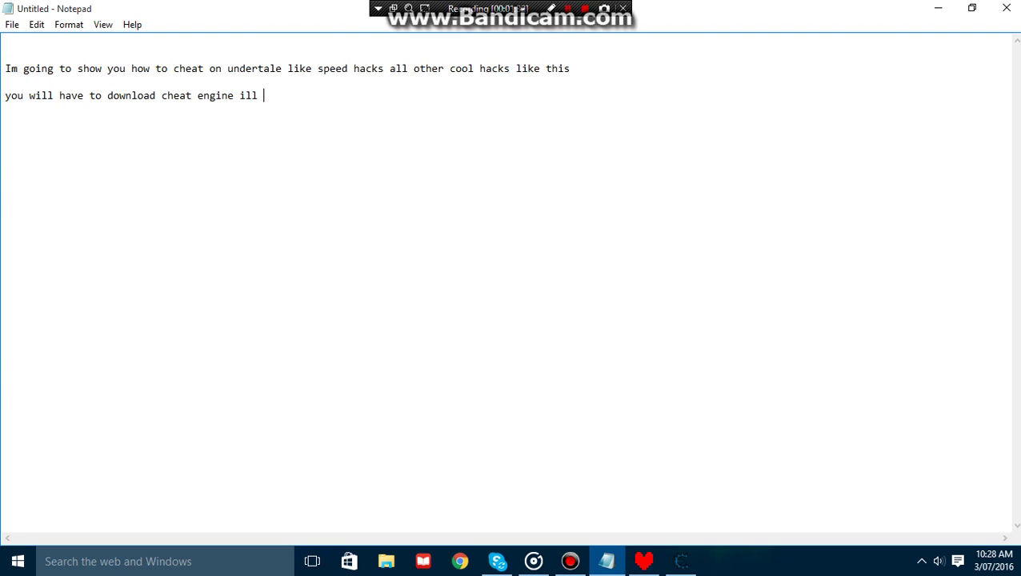
{"action": "type", "text": "leave the link in the "}
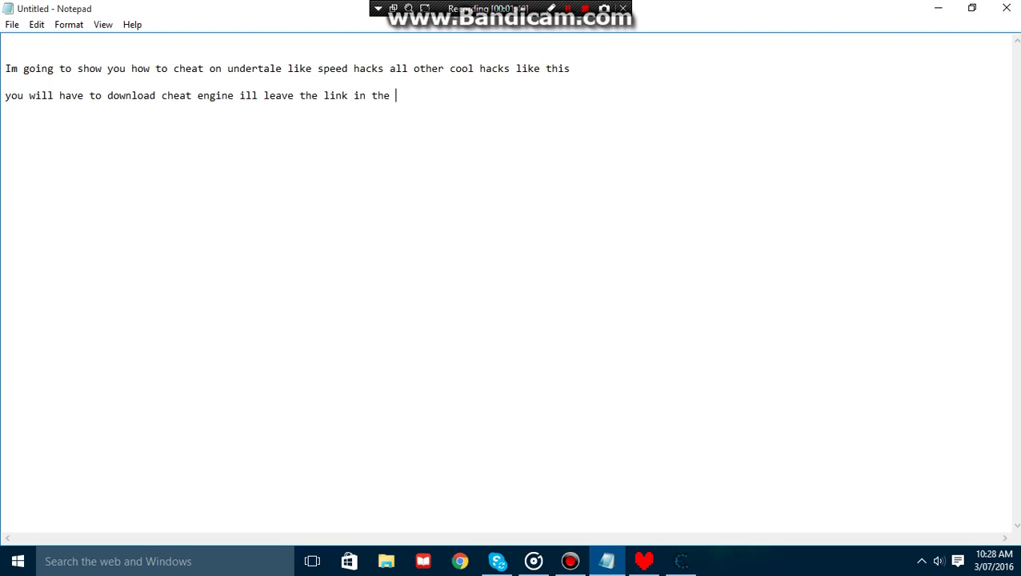
{"action": "type", "text": "description"}
Restore the Notepad window to a smaller size, minimize it, and skip Undertale's intro to continue the saved game
{"action": "left_click_drag", "start_coordinate": [462, 96], "coordinate": [41, 96]}
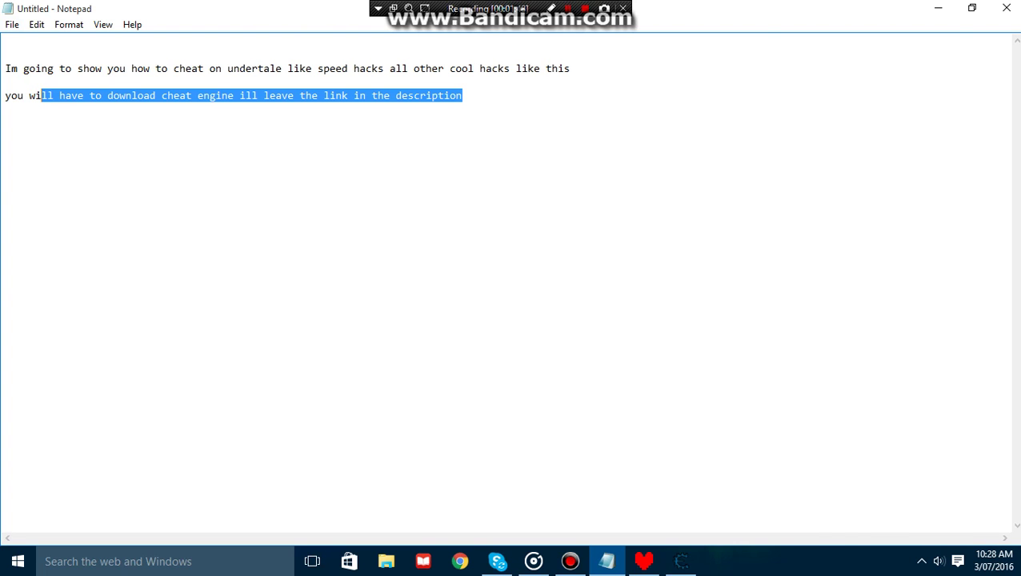
{"action": "left_click", "coordinate": [971, 8]}
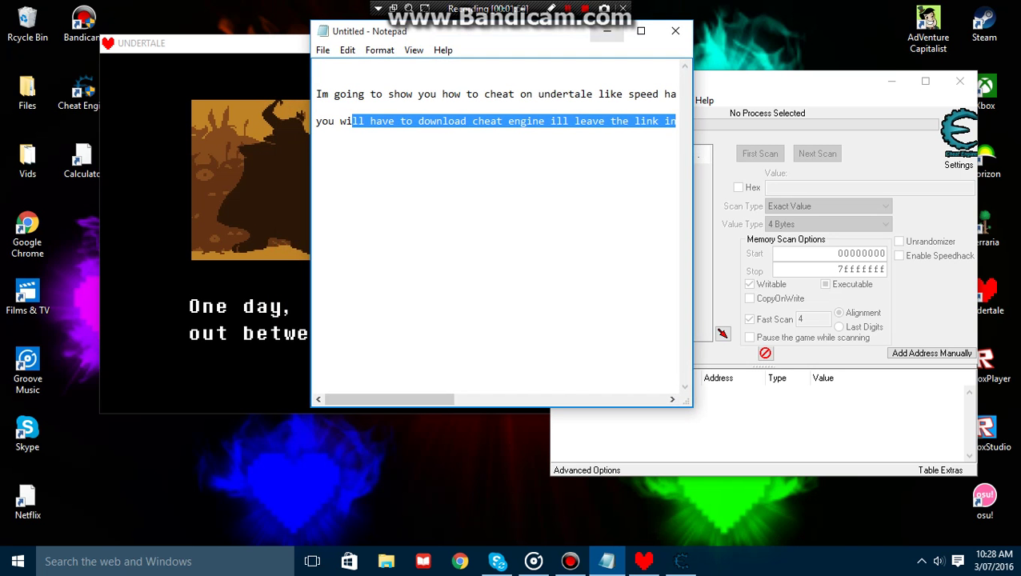
{"action": "left_click", "coordinate": [606, 32]}
{"action": "left_click", "coordinate": [513, 80]}
{"action": "key", "text": "z"}
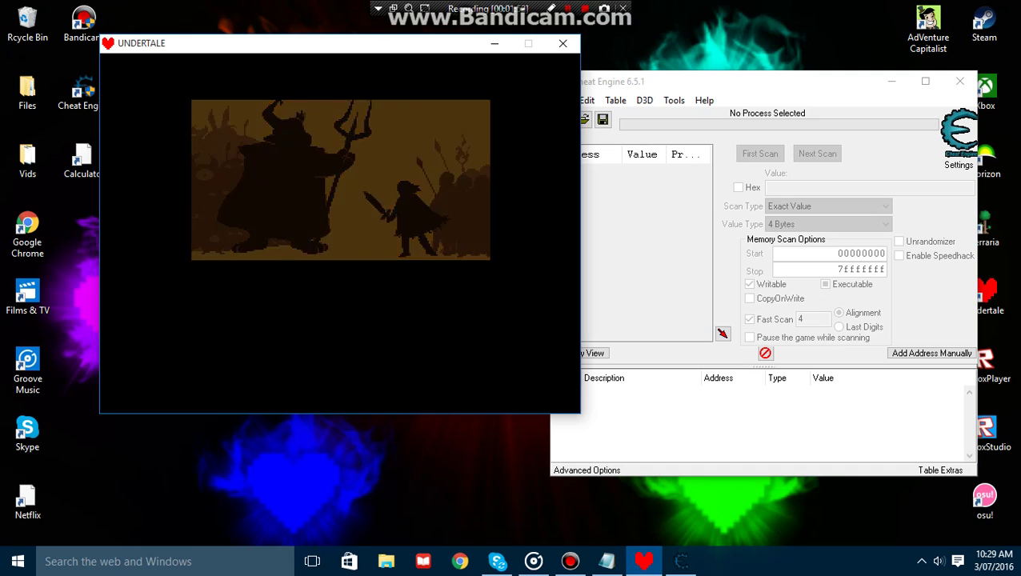
{"action": "key", "text": "z"}
Return to the Notepad note and erase the second line about downloading Cheat Engine
{"action": "left_click", "coordinate": [607, 561]}
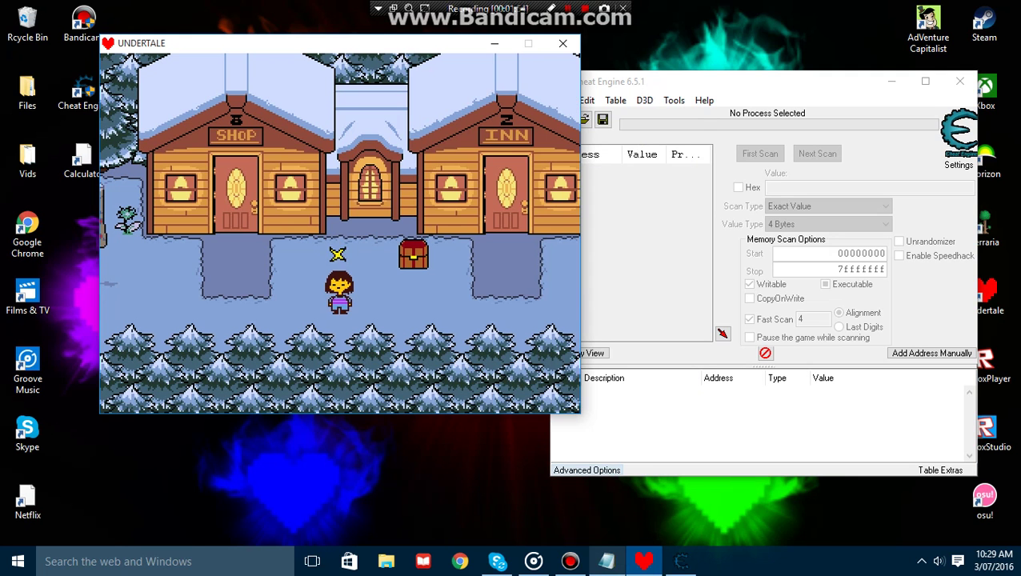
{"action": "type", "text": "you wi"}
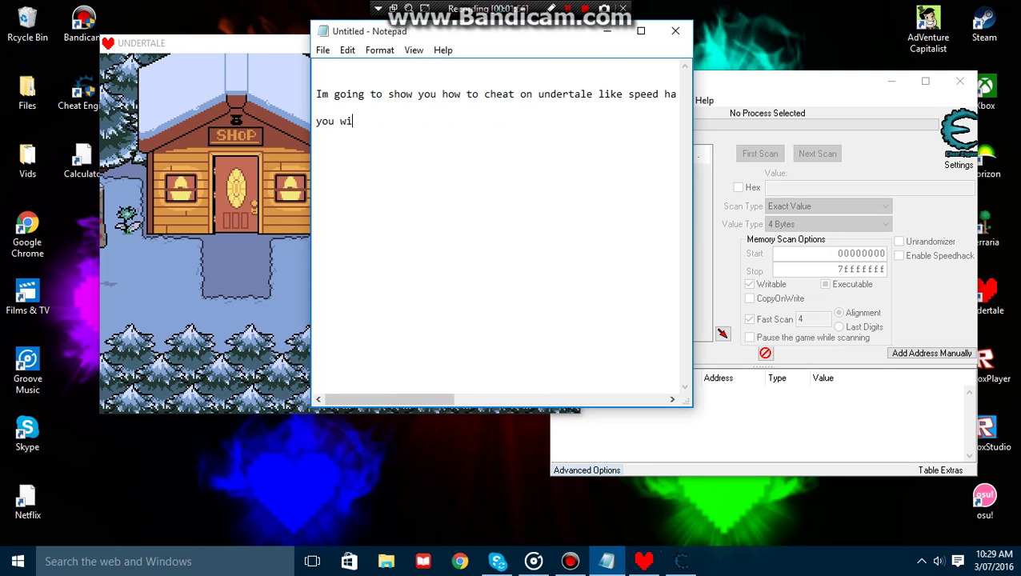
{"action": "key", "text": "BackSpace"}
{"action": "key", "text": "BackSpace"}
{"action": "key", "text": "BackSpace"}
{"action": "key", "text": "BackSpace"}
{"action": "key", "text": "BackSpace"}
{"action": "key", "text": "BackSpace"}
{"action": "key", "text": "BackSpace"}
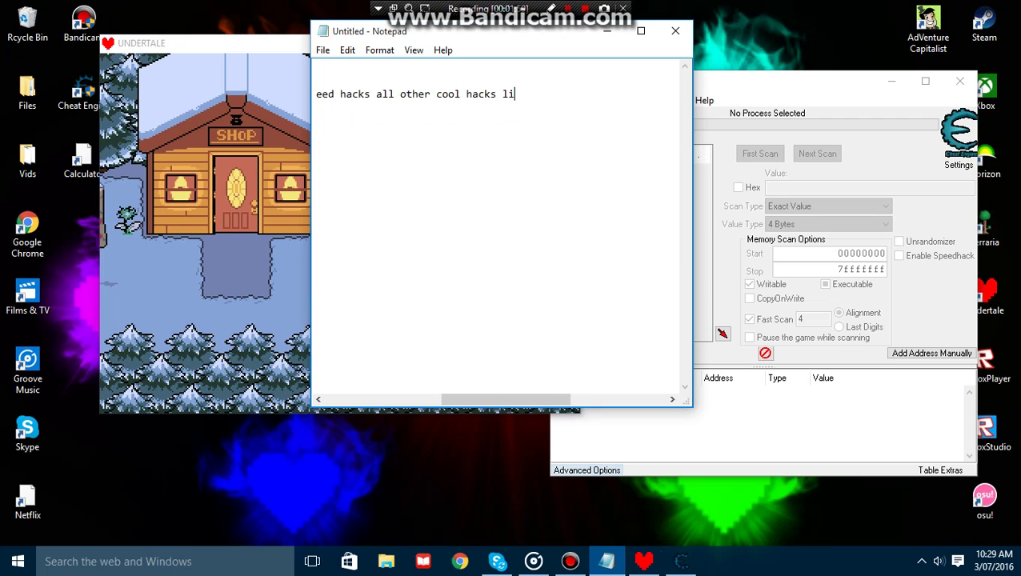
Write "first im doing the speed hack" as the note's second line and highlight it
{"action": "key", "text": "Return"}
{"action": "type", "text": "fira"}
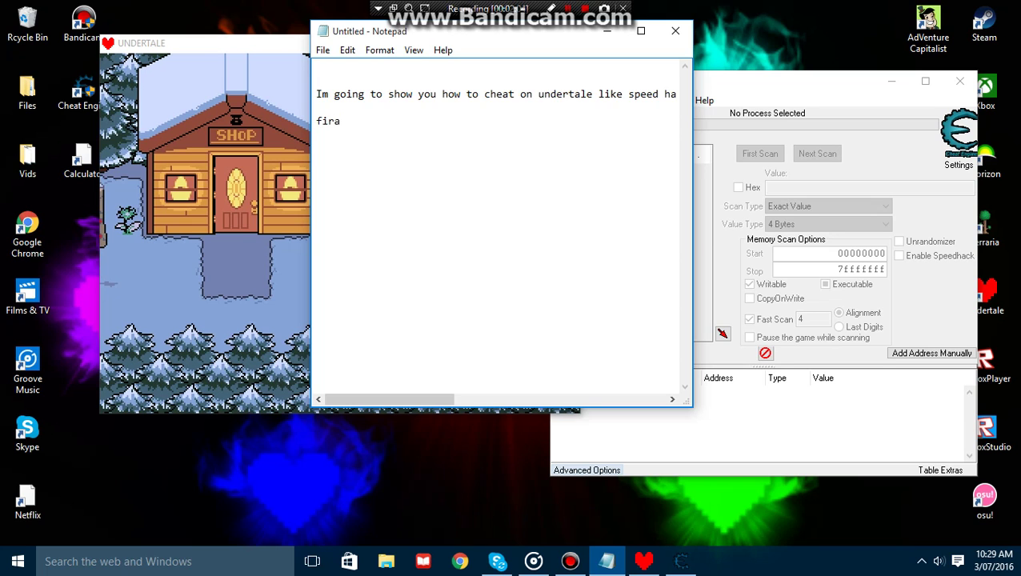
{"action": "type", "text": "t "}
{"action": "type", "text": "w"}
{"action": "type", "text": "im"}
{"action": "type", "text": " doin"}
{"action": "type", "text": "g the spee"}
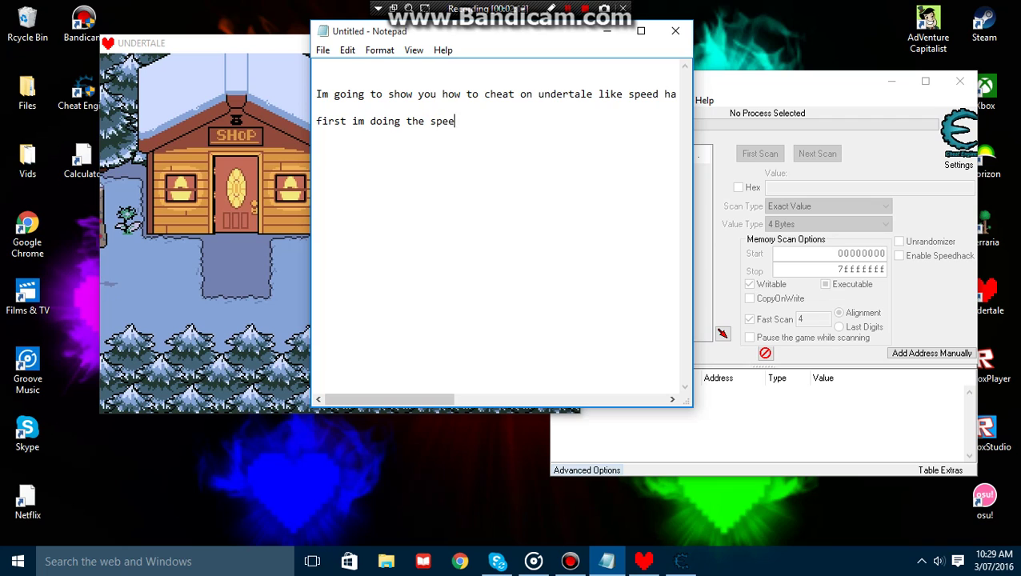
{"action": "type", "text": "d hack"}
{"action": "key", "text": "shift+Home"}
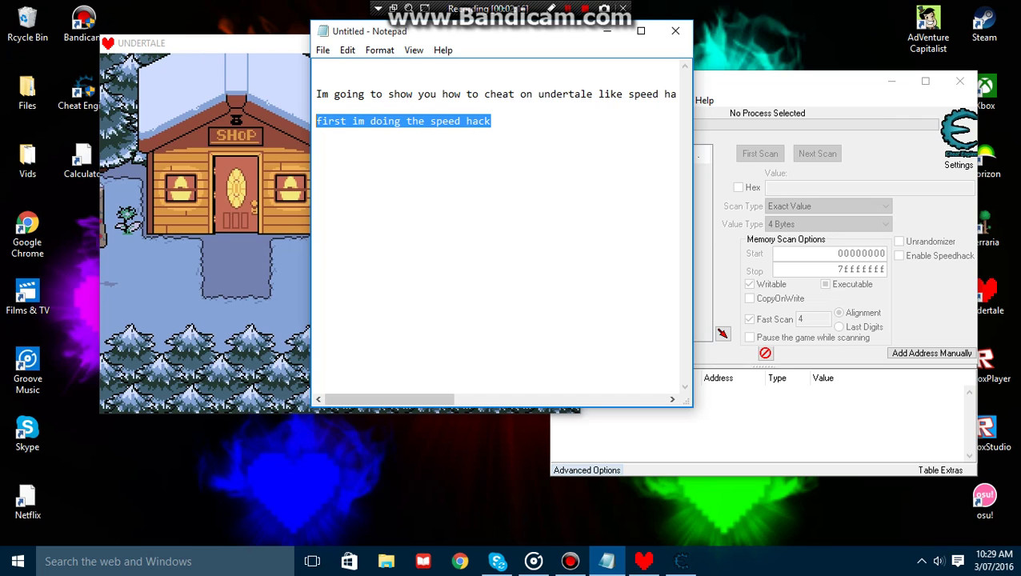
Minimize Notepad and walk the Undertale character from the save point to the path in front of the inn
{"action": "left_click", "coordinate": [607, 30]}
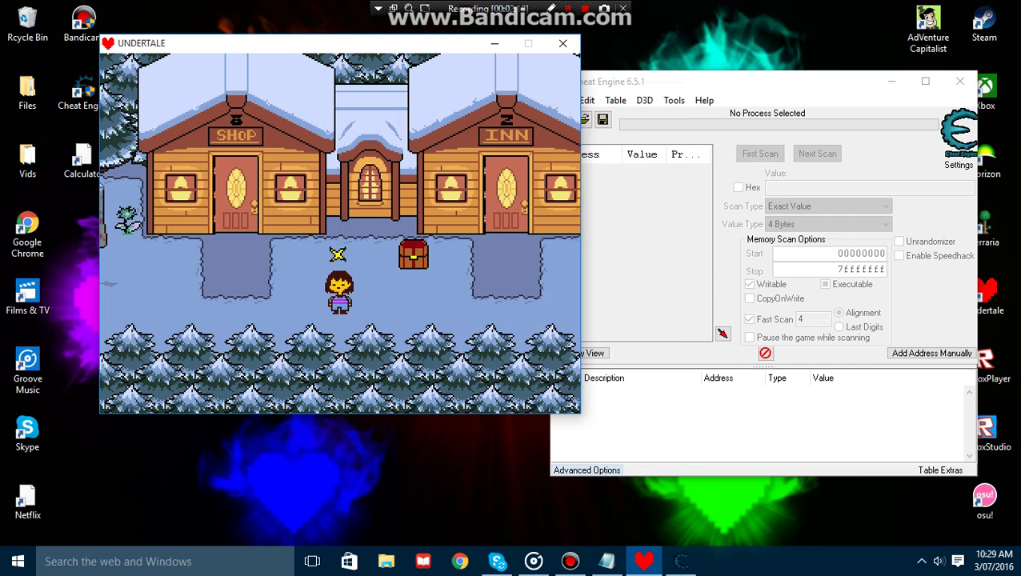
{"action": "key", "text": "Right"}
{"action": "key", "text": "Down"}
{"action": "key", "text": "Left"}
{"action": "key", "text": "Up"}
{"action": "key", "text": "z"}
{"action": "key", "text": "x"}
{"action": "key", "text": "z"}
{"action": "key", "text": "x"}
{"action": "key", "text": "z"}
{"action": "key", "text": "x"}
{"action": "key", "text": "z"}
{"action": "key", "text": "x"}
{"action": "key", "text": "Right"}
{"action": "key", "text": "Down"}
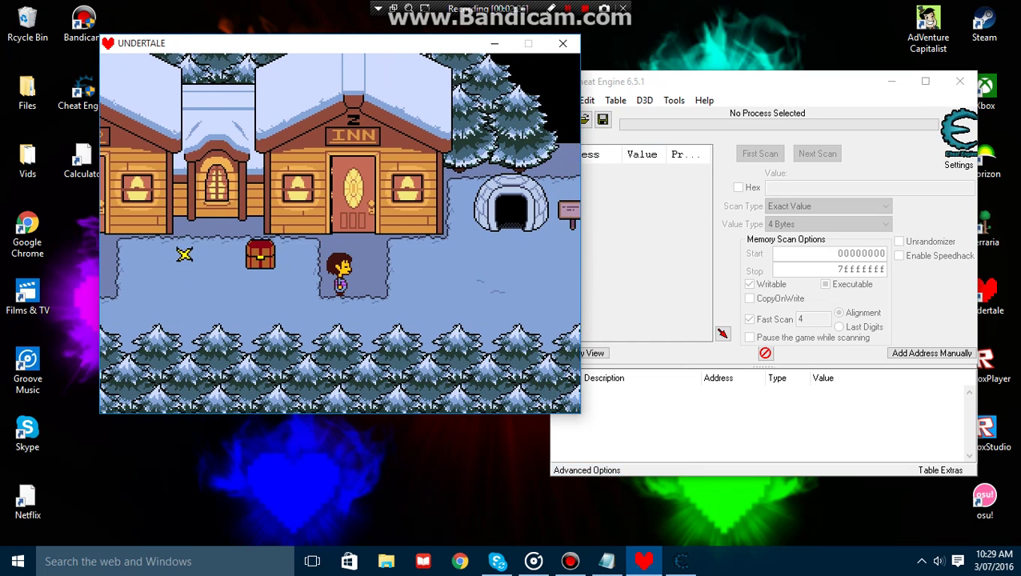
Attach Cheat Engine to the UNDERTALE.exe process and decline loading the associated table
{"action": "left_click", "coordinate": [632, 257]}
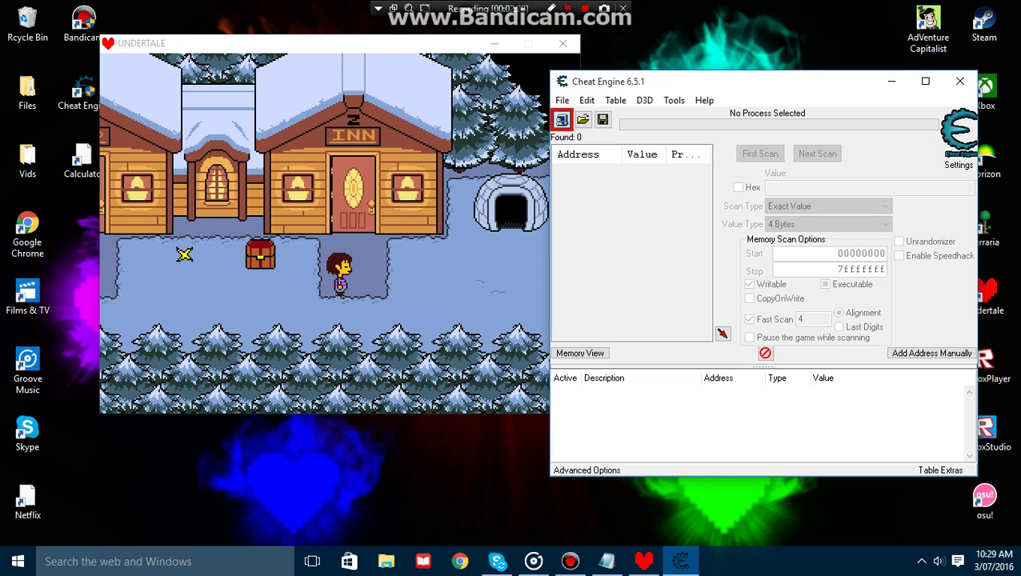
{"action": "left_click", "coordinate": [562, 120]}
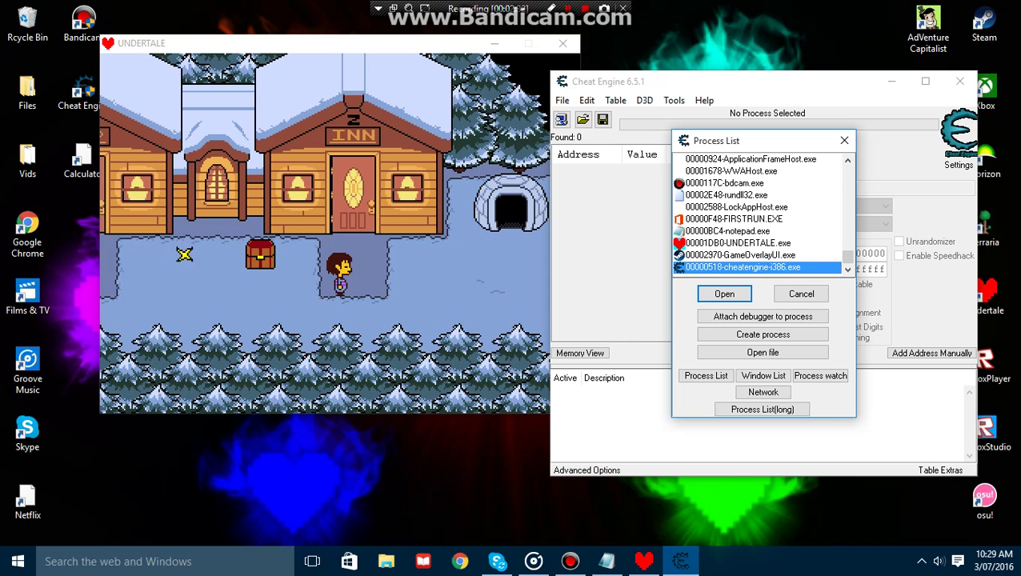
{"action": "left_click", "coordinate": [738, 243]}
{"action": "left_click", "coordinate": [725, 293]}
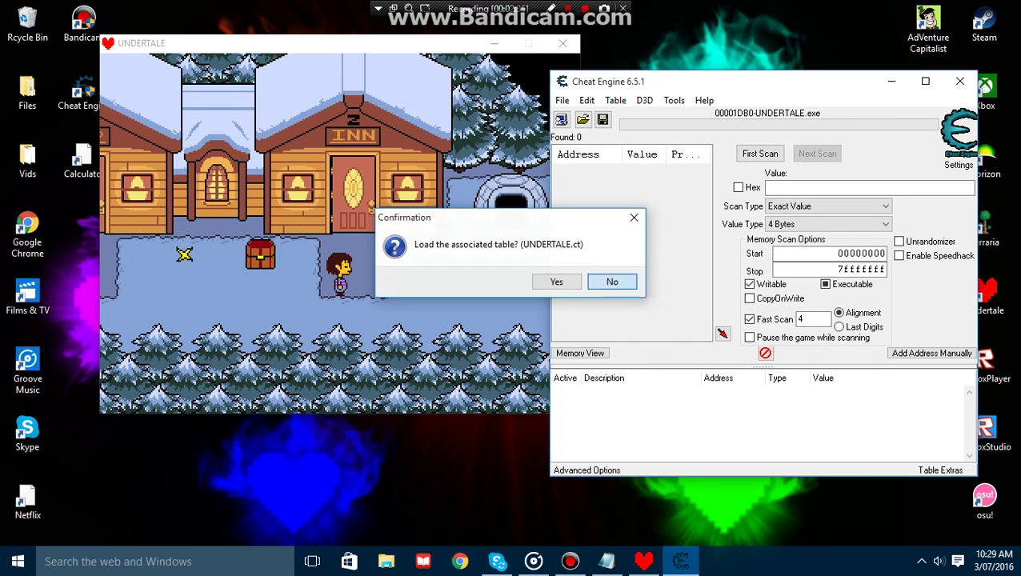
{"action": "key", "text": "Return"}
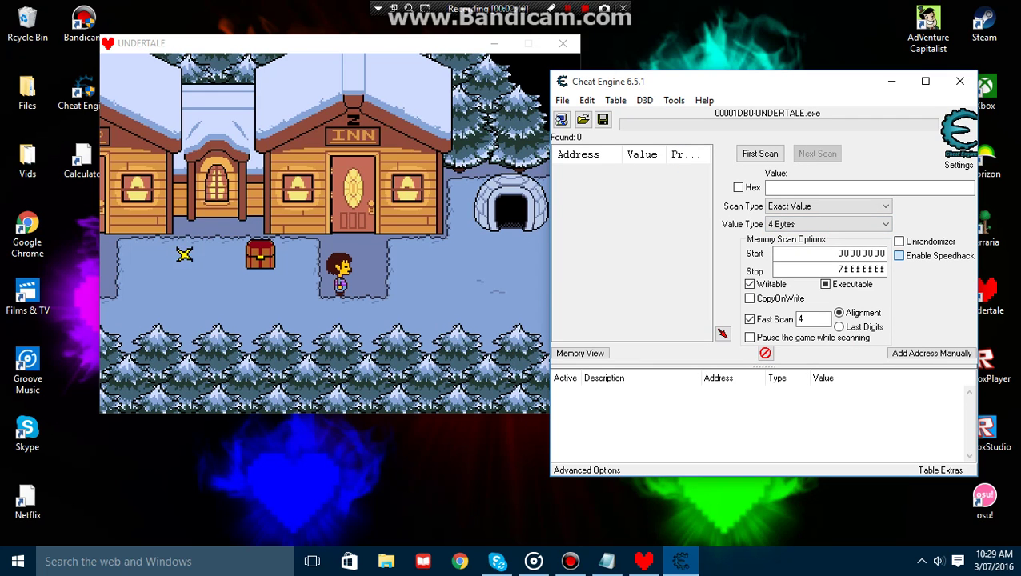
Enable the speedhack at speed 1.0 and walk the Undertale character around near the inn
{"action": "left_click", "coordinate": [900, 256]}
{"action": "key", "text": "alt+Tab"}
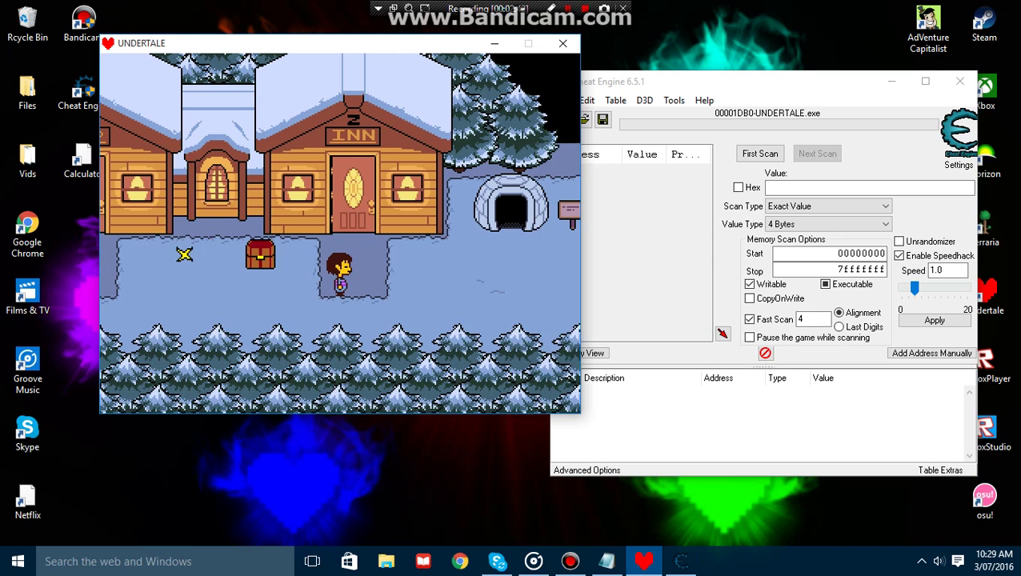
{"action": "key", "text": "Left"}
{"action": "key", "text": "Down"}
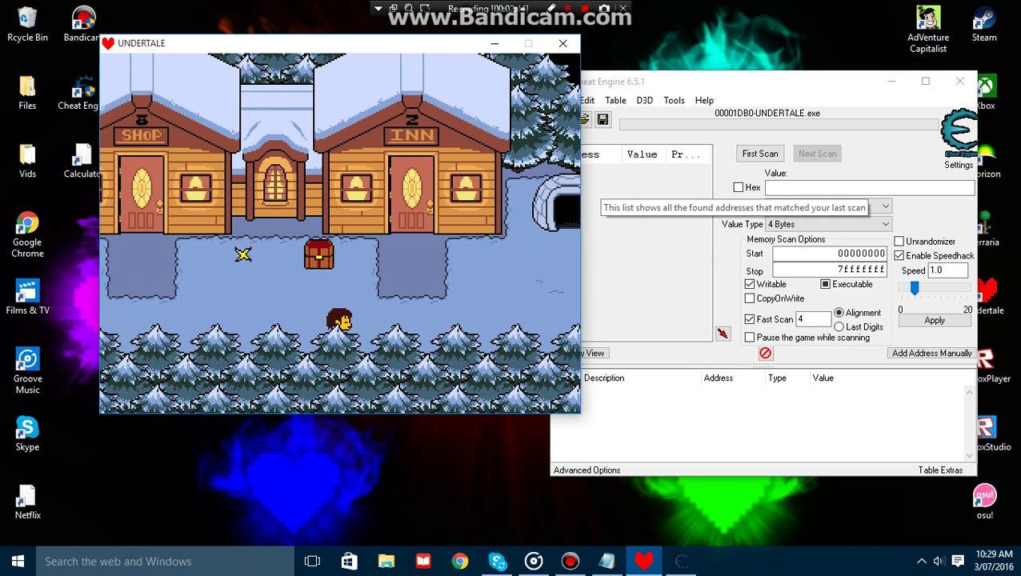
{"action": "key", "text": "Right"}
{"action": "key", "text": "Up"}
Set the Cheat Engine speedhack speed to 5000 and apply it
{"action": "left_click_drag", "start_coordinate": [915, 288], "coordinate": [967, 289]}
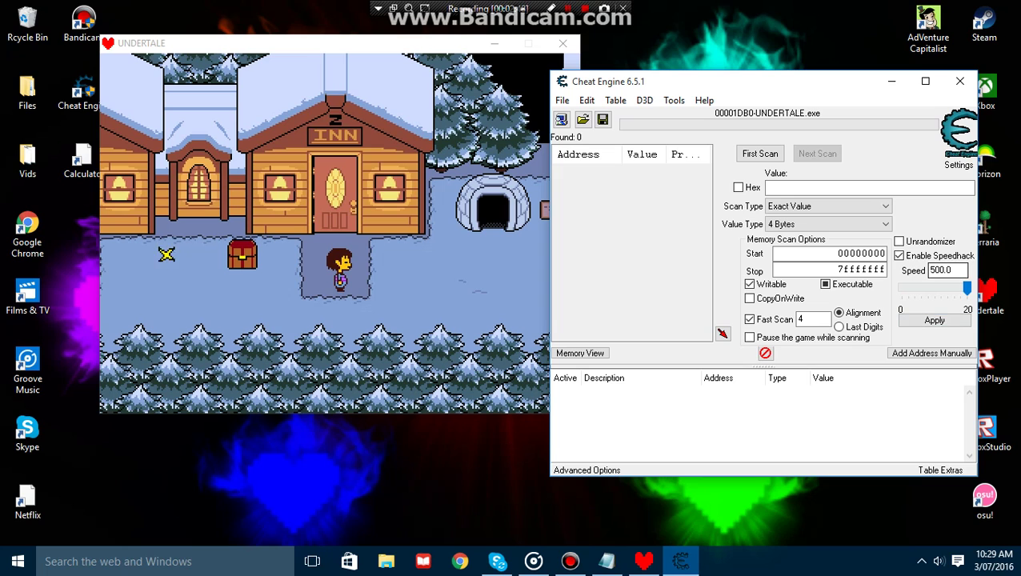
{"action": "left_click", "coordinate": [931, 270]}
{"action": "left_click", "coordinate": [948, 270]}
{"action": "left_click", "coordinate": [935, 320]}
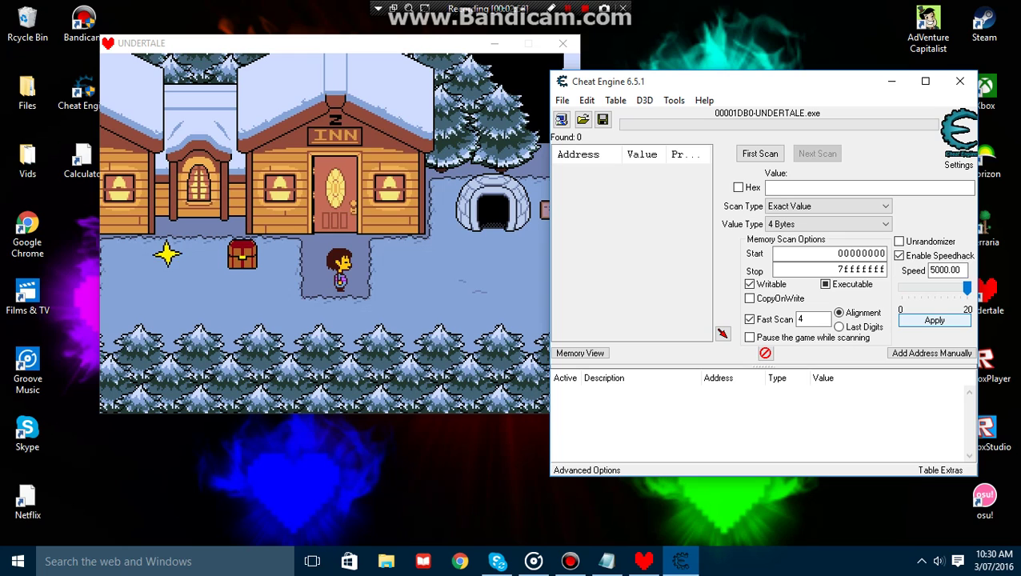
{"action": "left_click", "coordinate": [959, 270]}
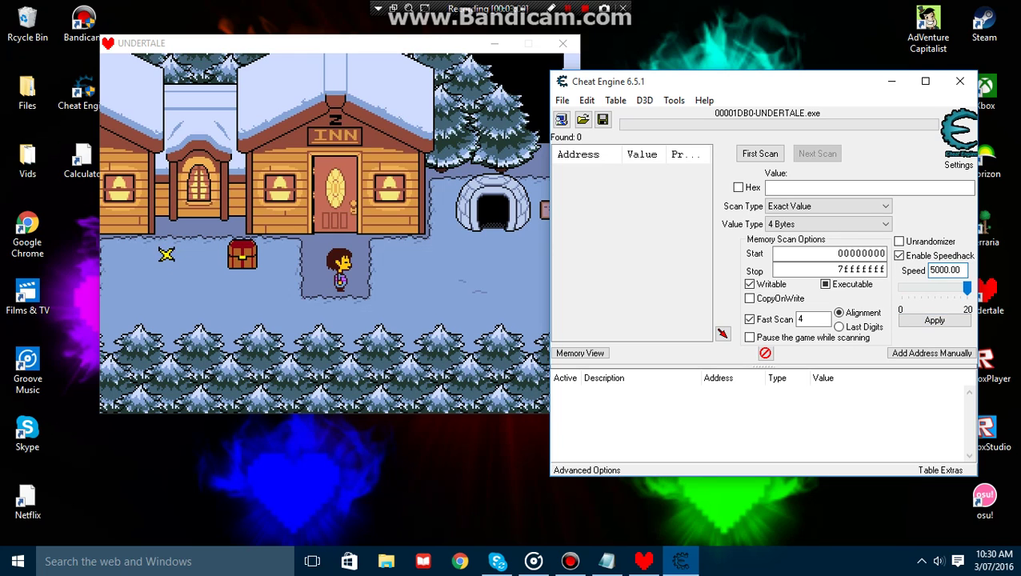
{"action": "left_click", "coordinate": [935, 320]}
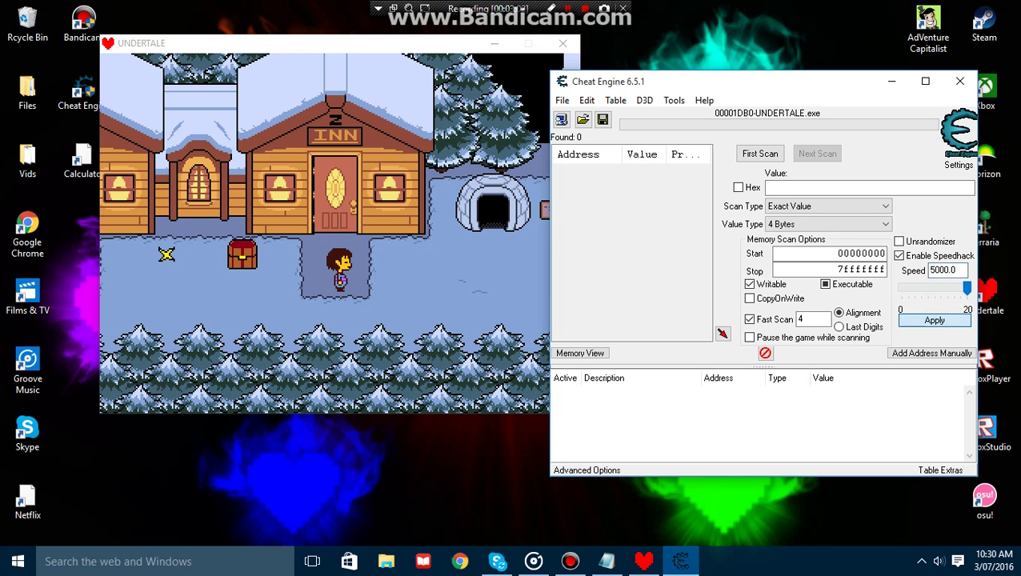
Switch to Undertale and run the character past the igloo toward the Christmas tree with the speedhack on
{"action": "left_click", "coordinate": [464, 268]}
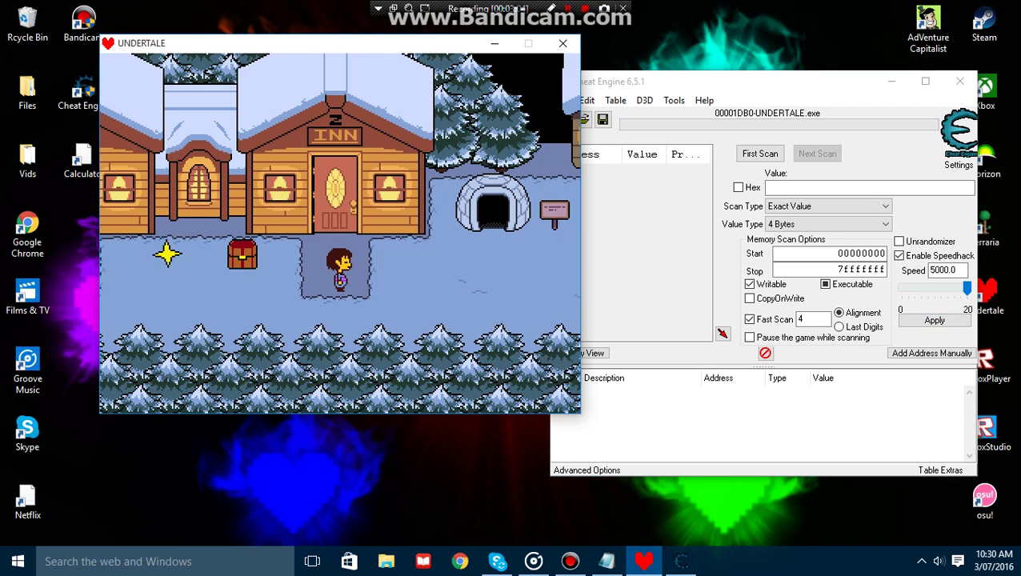
{"action": "key", "text": "Right"}
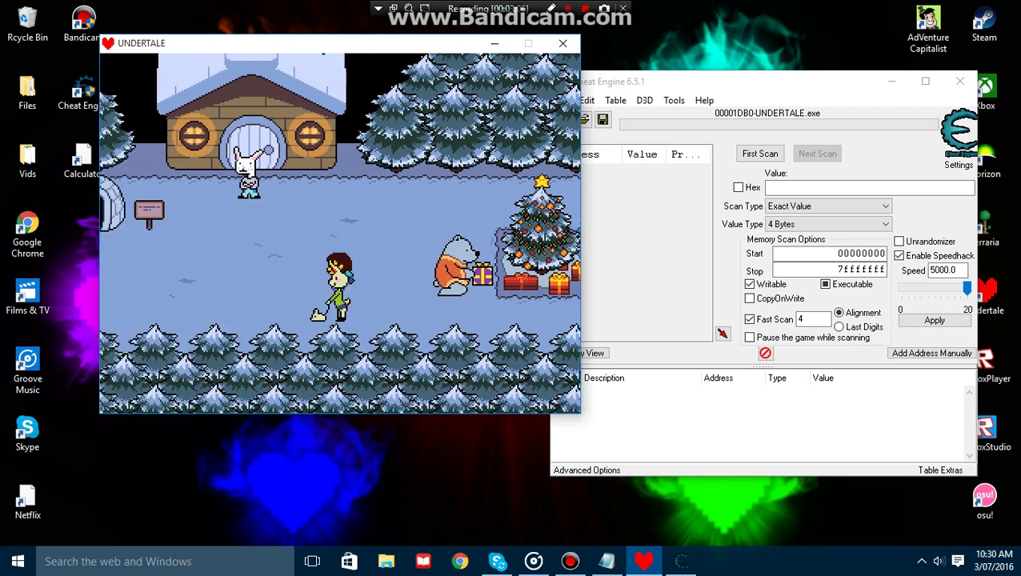
Run the Undertale character past the Christmas tree to Grillby's and enter the building
{"action": "key", "text": "Up"}
{"action": "key", "text": "Right"}
{"action": "key", "text": "Right"}
{"action": "key", "text": "Down"}
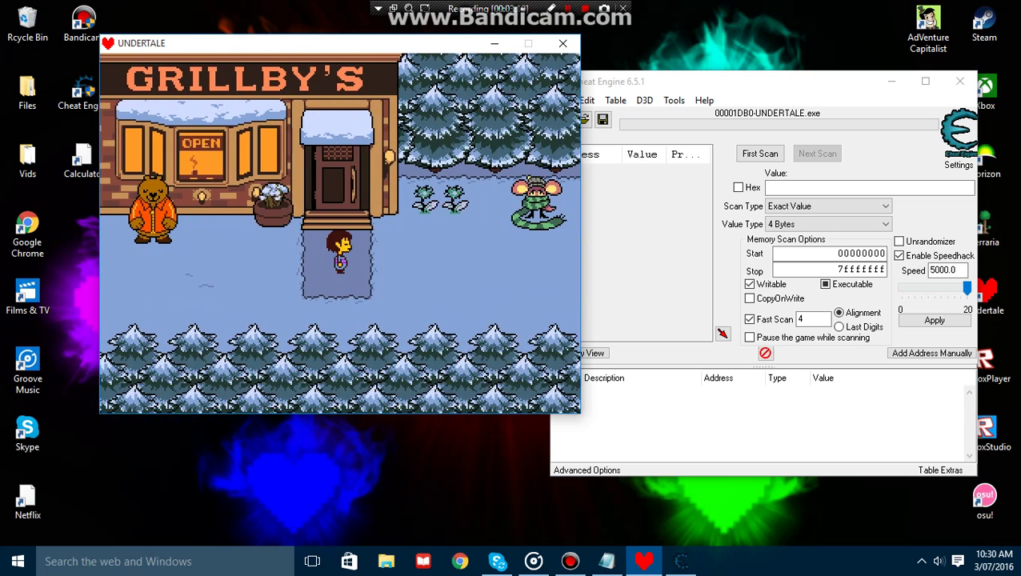
{"action": "key", "text": "Up"}
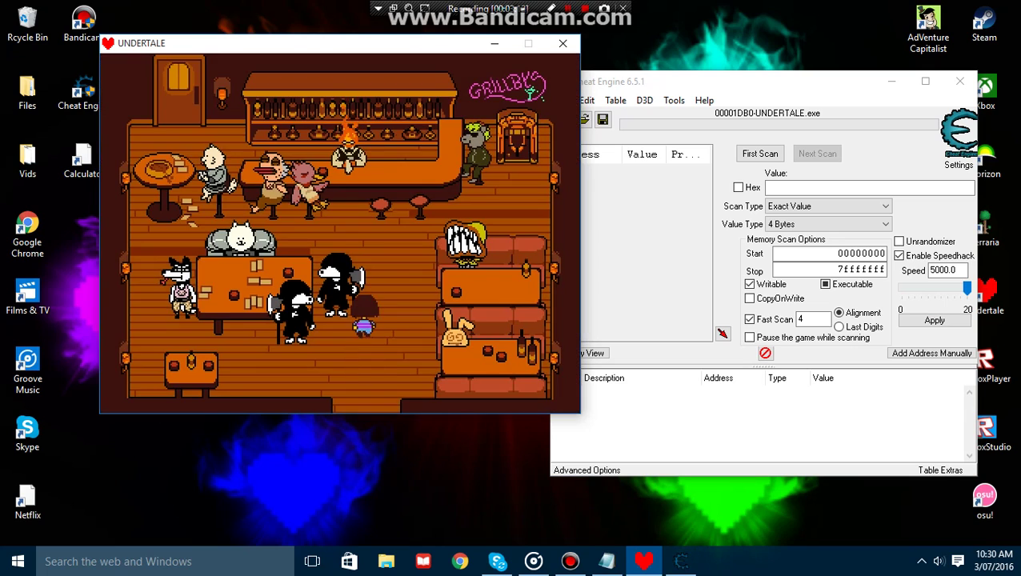
Run the character around inside Grillby's with the speedhack on and leave through the entrance
{"action": "key", "text": "Right"}
{"action": "key", "text": "Up"}
{"action": "key", "text": "Left"}
{"action": "key", "text": "Down"}
{"action": "key", "text": "Right"}
{"action": "key", "text": "Down"}
{"action": "key", "text": "Left"}
{"action": "key", "text": "Up"}
{"action": "key", "text": "Down"}
{"action": "key", "text": "Left"}
{"action": "key", "text": "Down"}
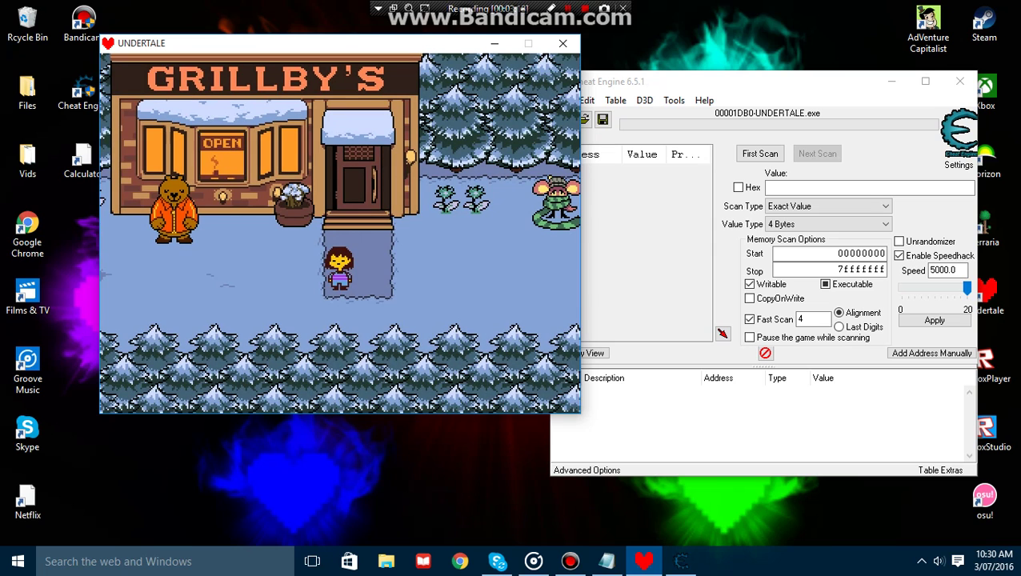
Switch to Cheat Engine, set the speedhack speed to 2.0 and apply it
{"action": "left_click", "coordinate": [947, 270]}
{"action": "key", "text": "BackSpace"}
{"action": "key", "text": "BackSpace"}
{"action": "key", "text": "BackSpace"}
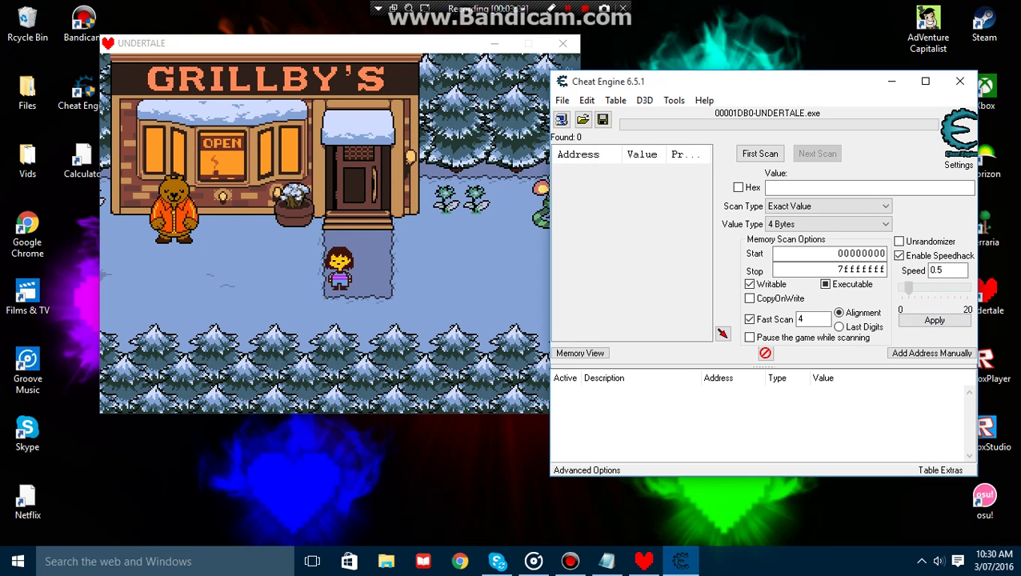
{"action": "left_click_drag", "start_coordinate": [903, 288], "coordinate": [909, 289]}
{"action": "left_click", "coordinate": [932, 288]}
{"action": "left_click", "coordinate": [935, 320]}
In Undertale, walk the character from Grillby's to the decorated wooden house, reapplying the 2.0 speedhack on the way
{"action": "key", "text": "alt+Tab"}
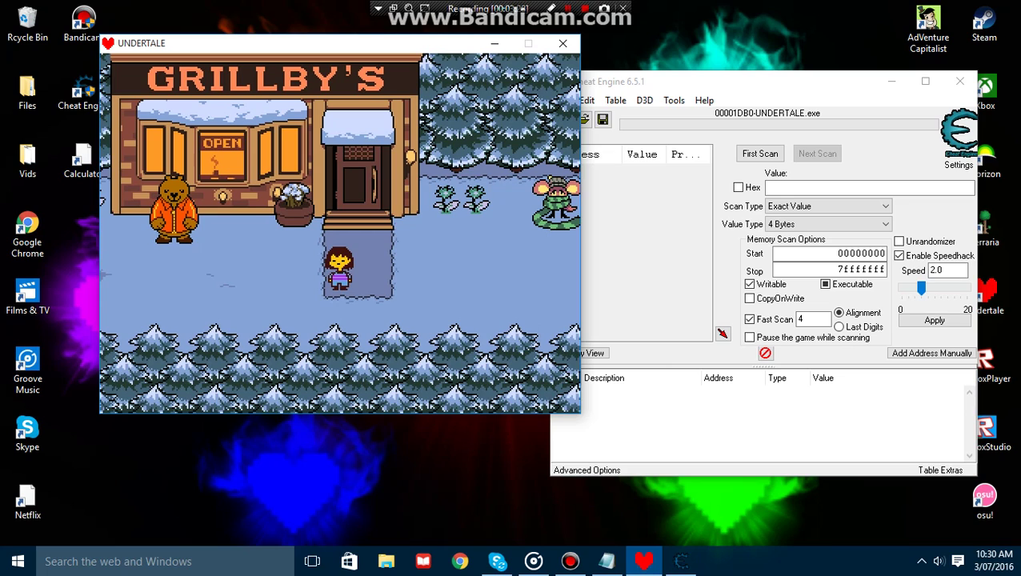
{"action": "key", "text": "Right"}
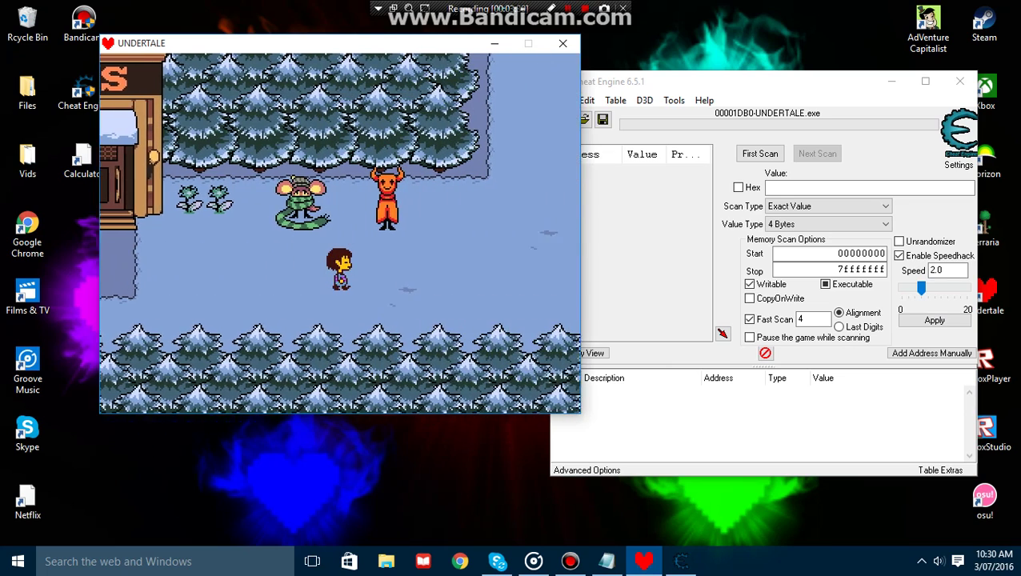
{"action": "key", "text": "Right"}
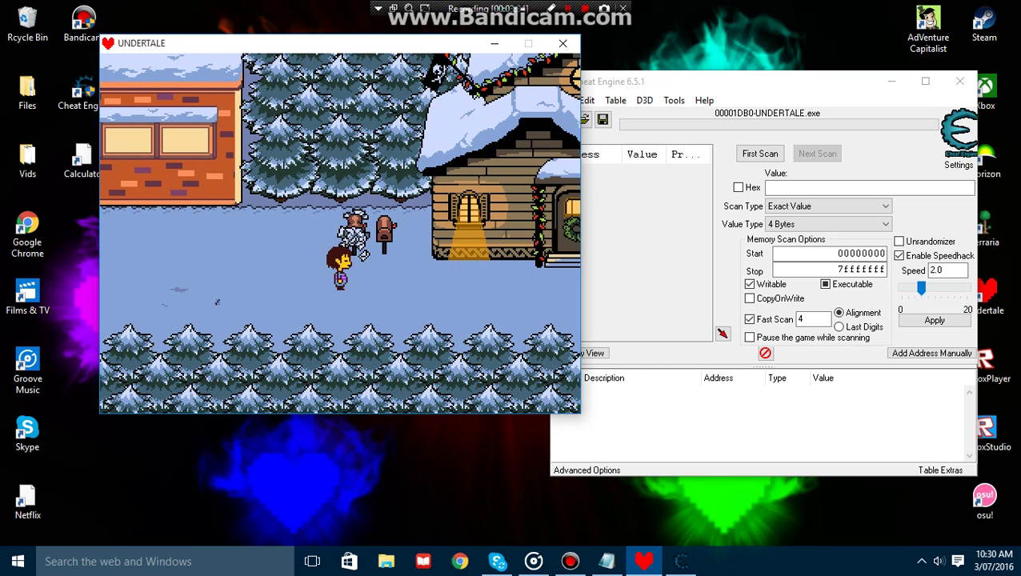
{"action": "left_click", "coordinate": [935, 321]}
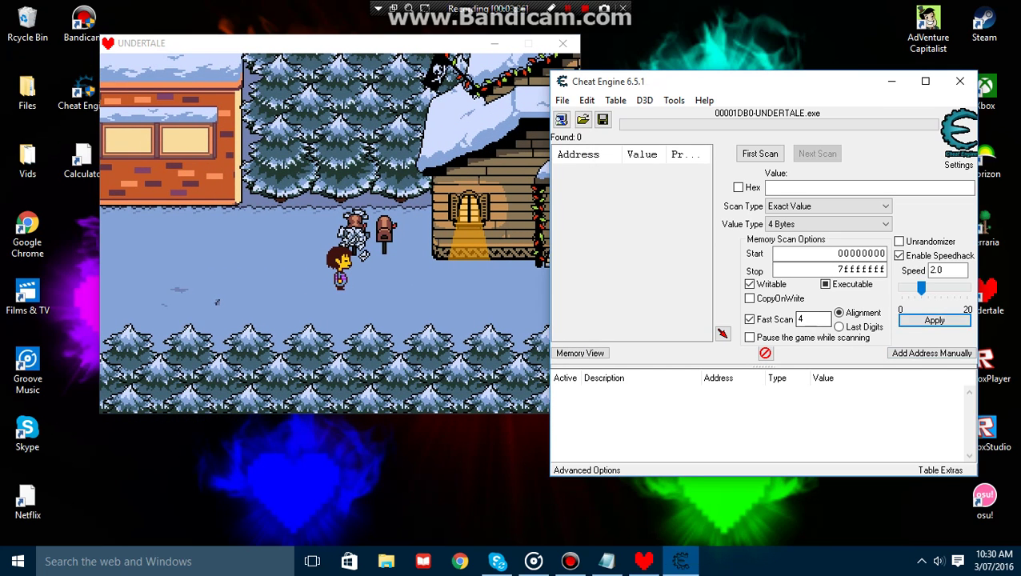
{"action": "key", "text": "alt+Tab"}
{"action": "key", "text": "Right"}
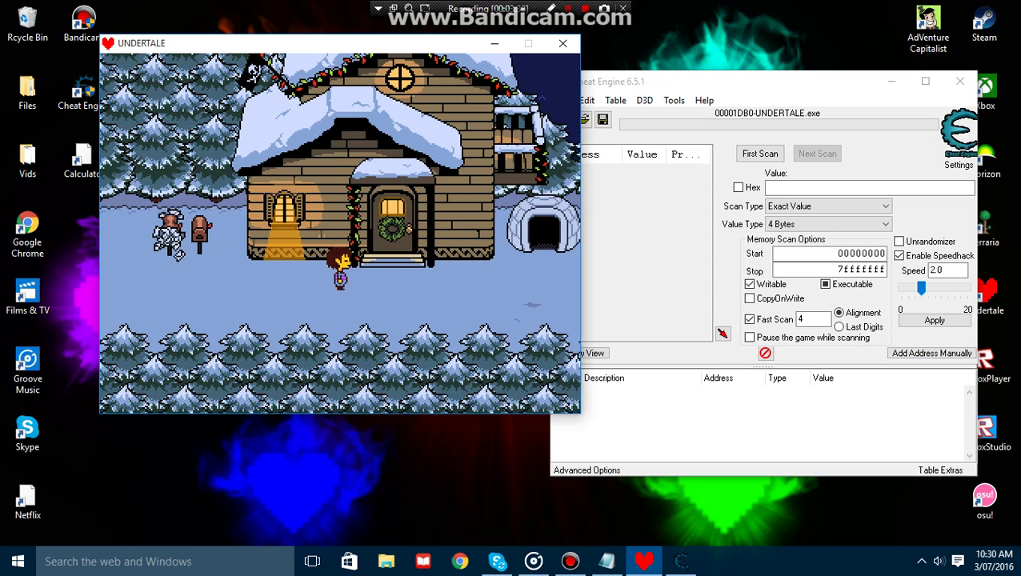
Switch to Cheat Engine, set the speedhack speed to 1.0 and apply it
{"action": "key", "text": "alt+Tab"}
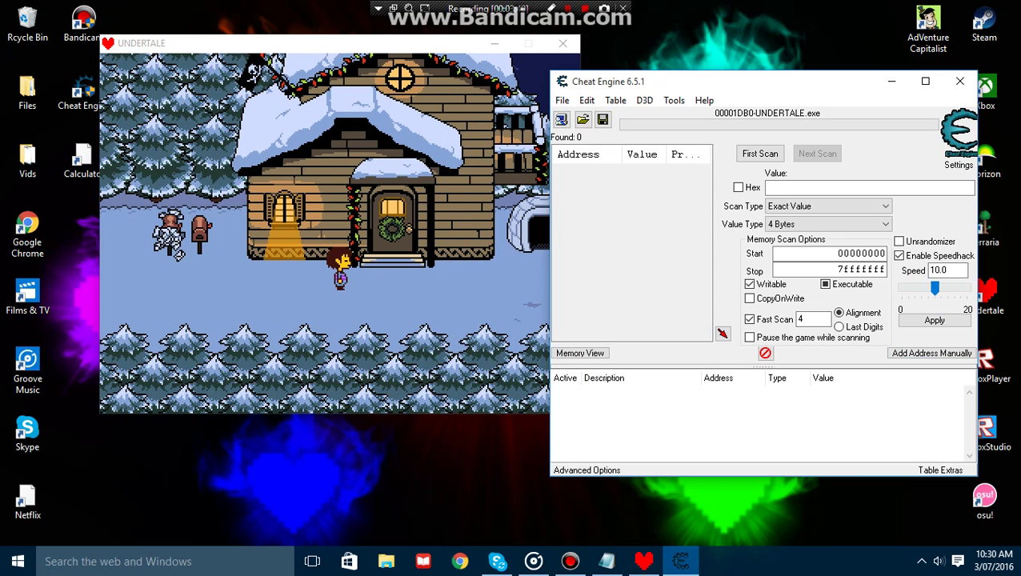
{"action": "left_click", "coordinate": [932, 271]}
{"action": "key", "text": "Right"}
{"action": "key", "text": "Right"}
{"action": "key", "text": "BackSpace"}
{"action": "left_click", "coordinate": [934, 321]}
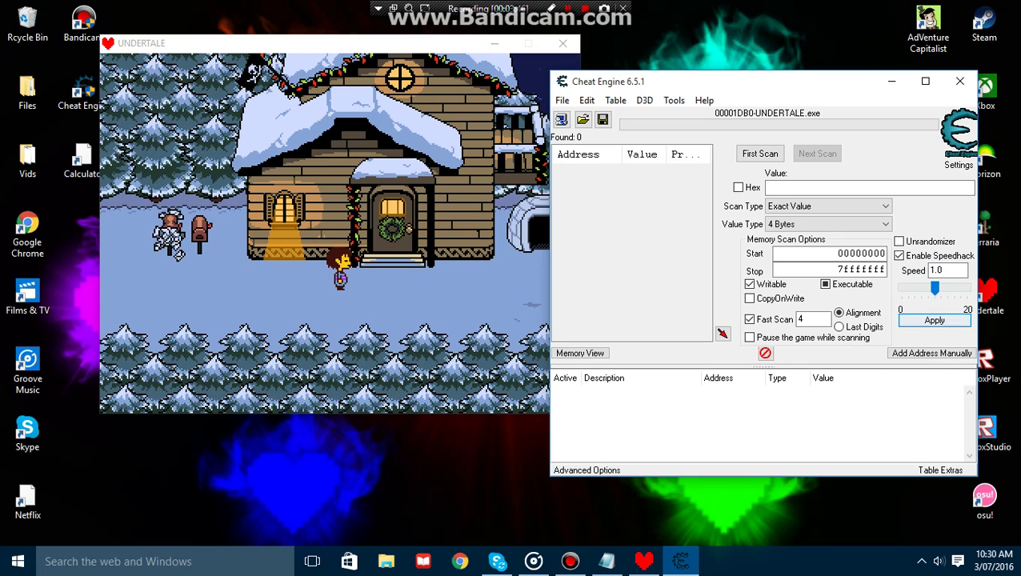
Switch to Undertale and walk past the decorated house, then back past Grillby's to the igloo beside the inn
{"action": "left_click", "coordinate": [481, 309]}
{"action": "key", "text": "Right"}
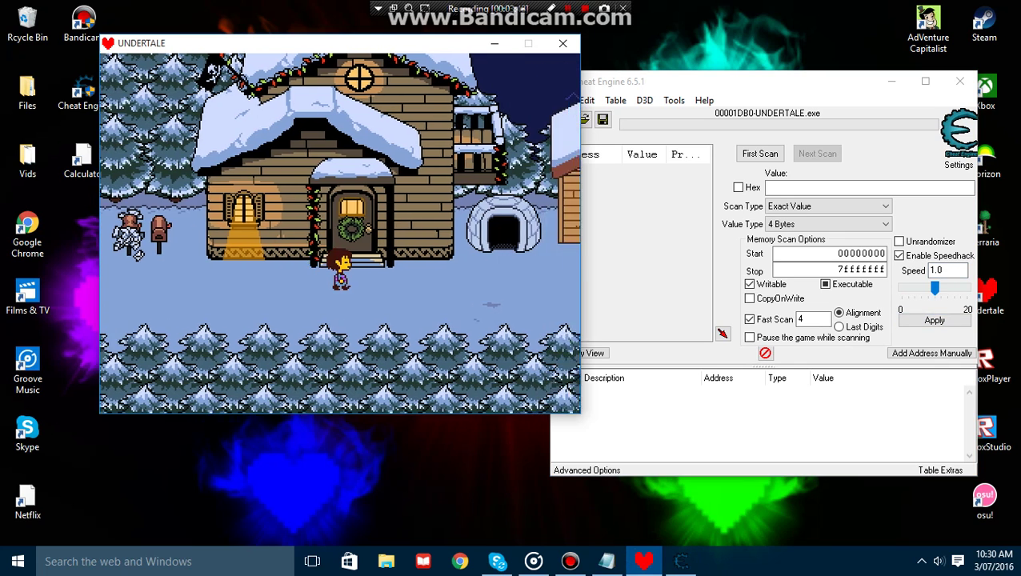
{"action": "key", "text": "Right"}
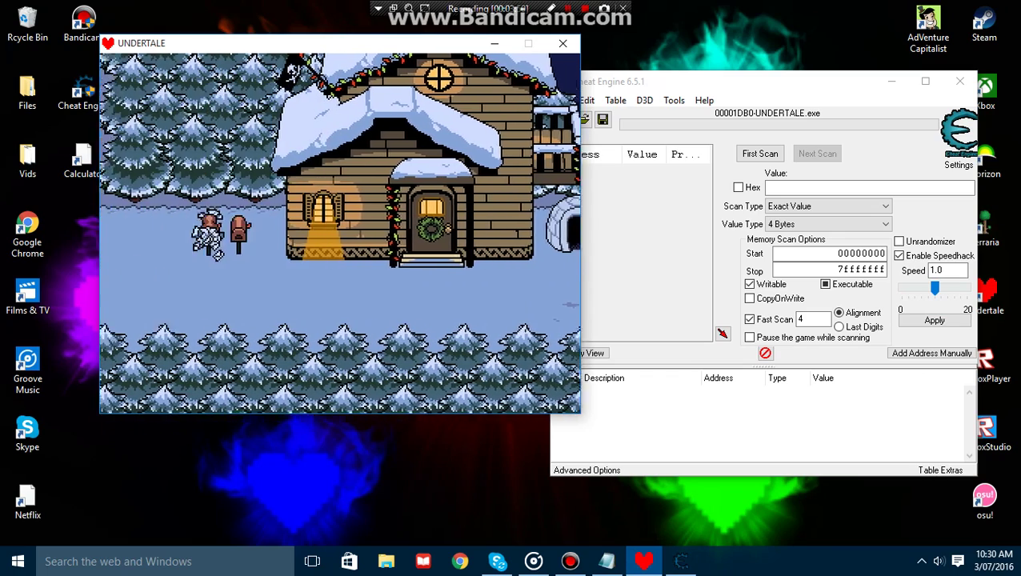
{"action": "key", "text": "Left"}
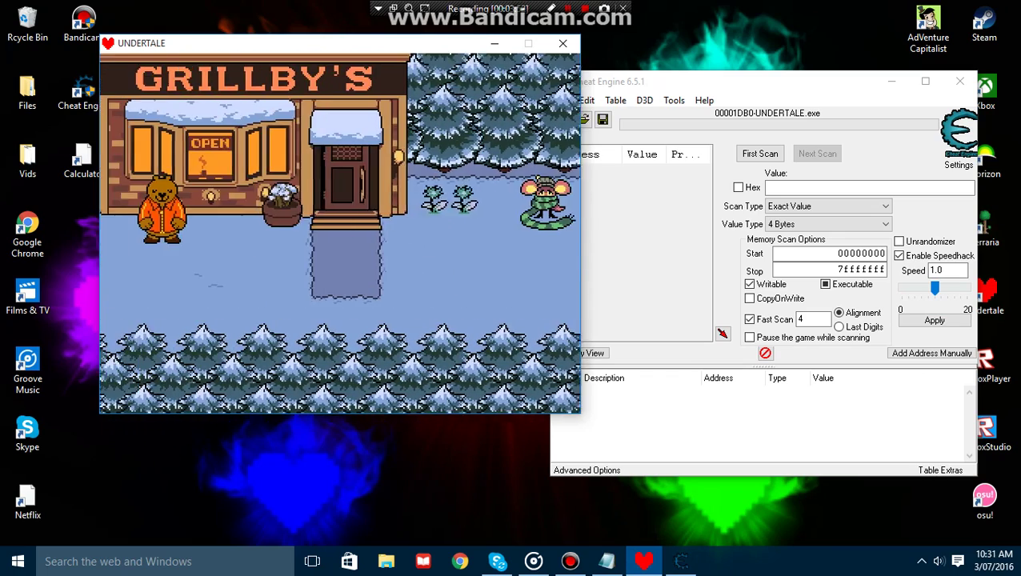
Scan the game's memory in Cheat Engine for the exact value 20 and add address 0002082C to the address list
{"action": "key", "text": "alt+Tab"}
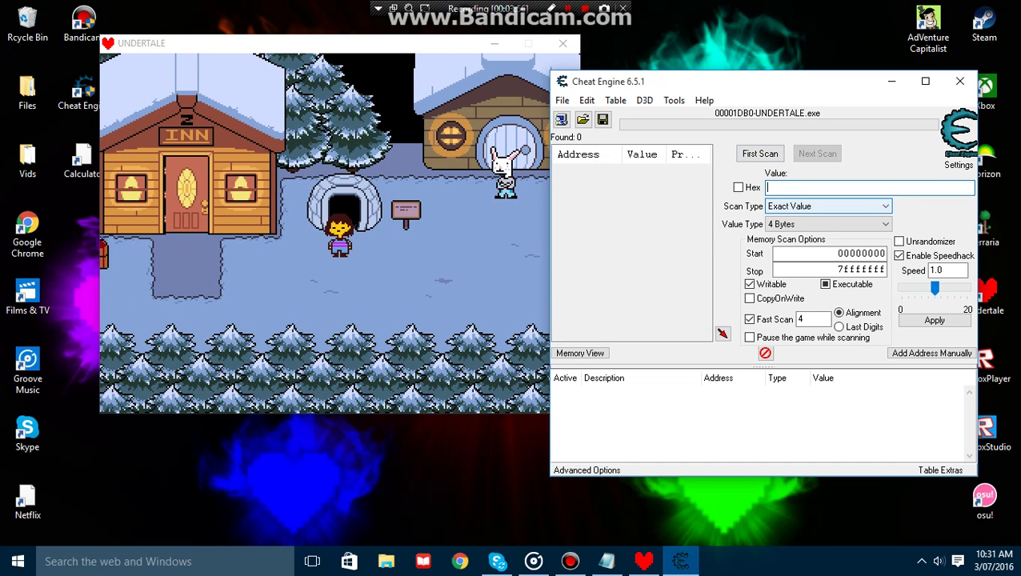
{"action": "type", "text": "20"}
{"action": "key", "text": "Return"}
{"action": "double_click", "coordinate": [592, 171]}
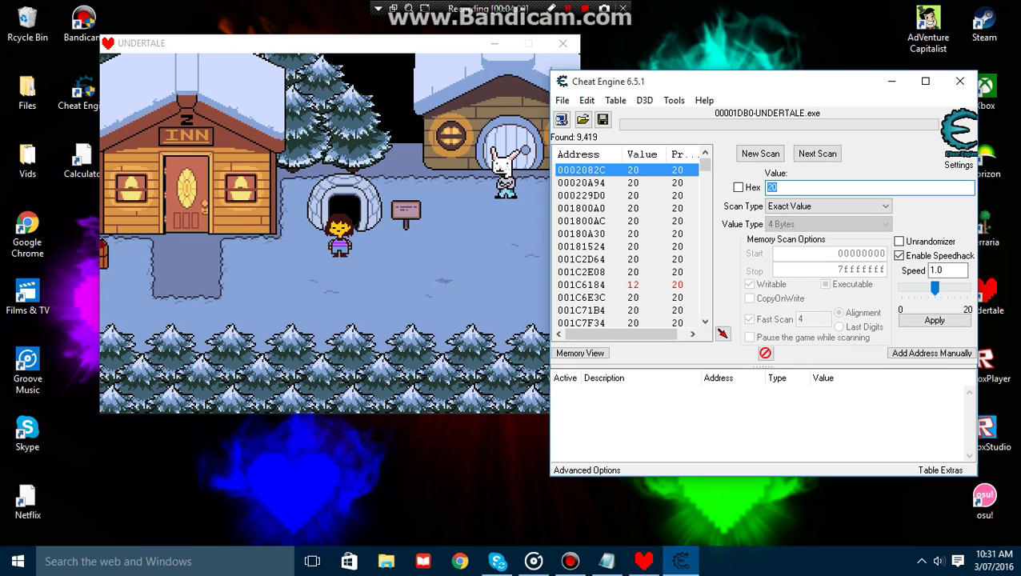
Change the description of the added address to HP
{"action": "double_click", "coordinate": [608, 393]}
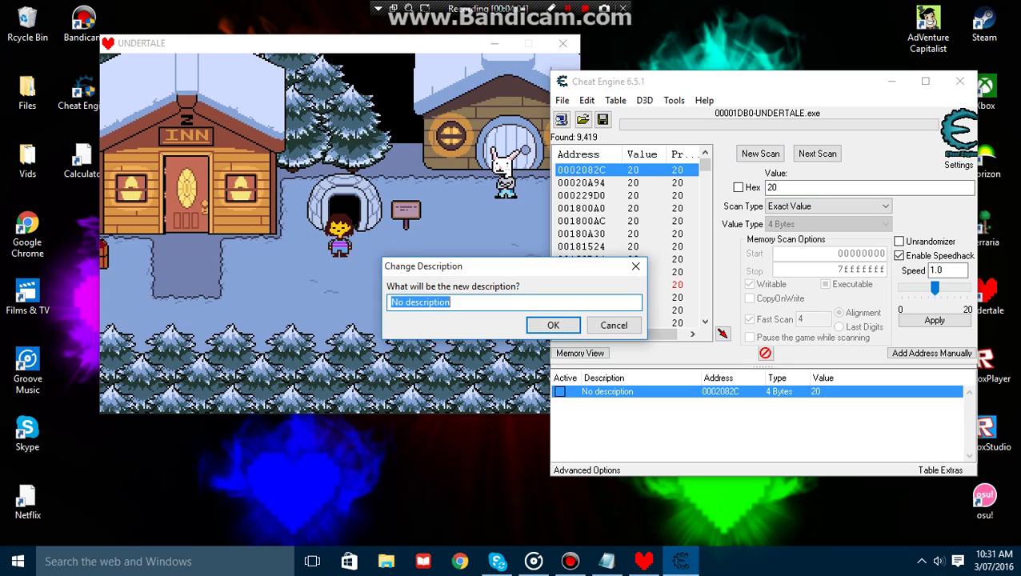
{"action": "key", "text": "BackSpace"}
{"action": "type", "text": "HP"}
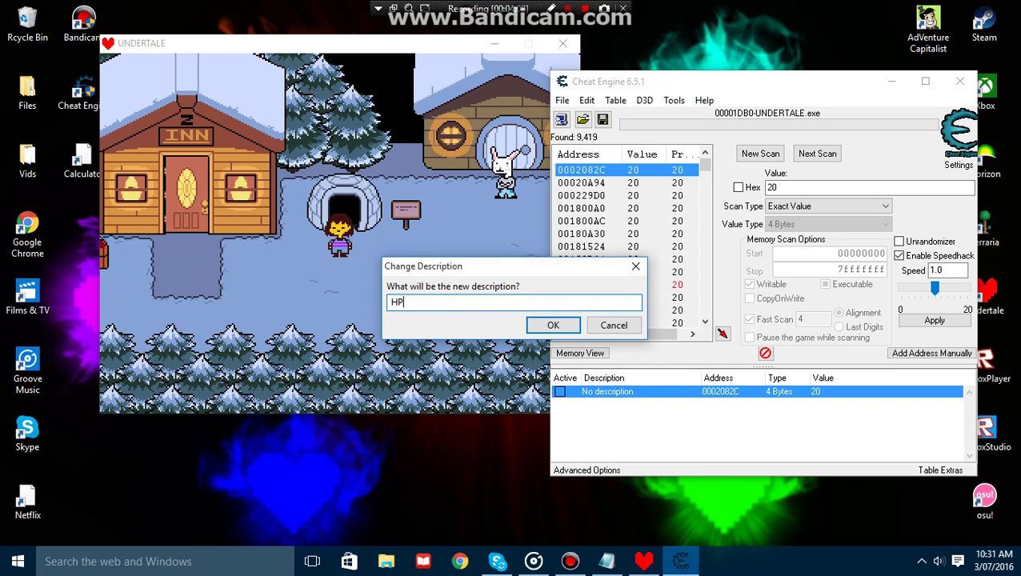
{"action": "key", "text": "Return"}
Change the HP entry's value type to Double and mark the entry as active
{"action": "double_click", "coordinate": [780, 391]}
{"action": "left_click", "coordinate": [412, 294]}
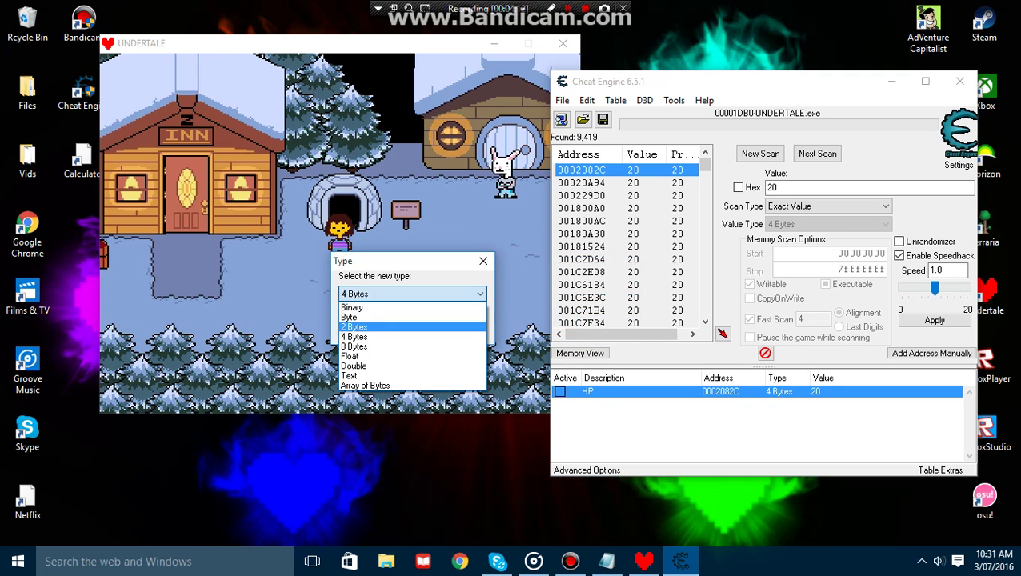
{"action": "left_click", "coordinate": [354, 366]}
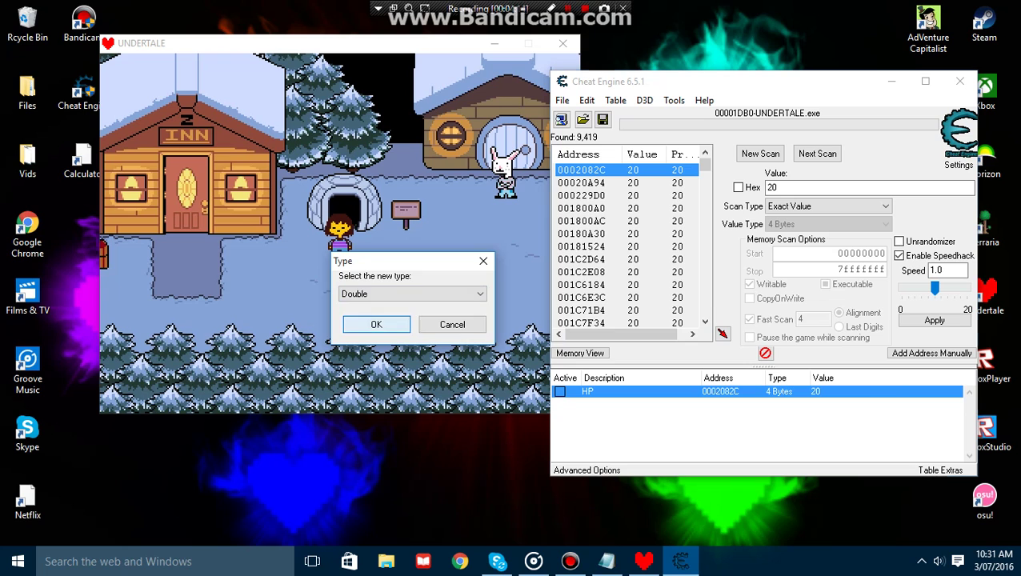
{"action": "left_click", "coordinate": [360, 326]}
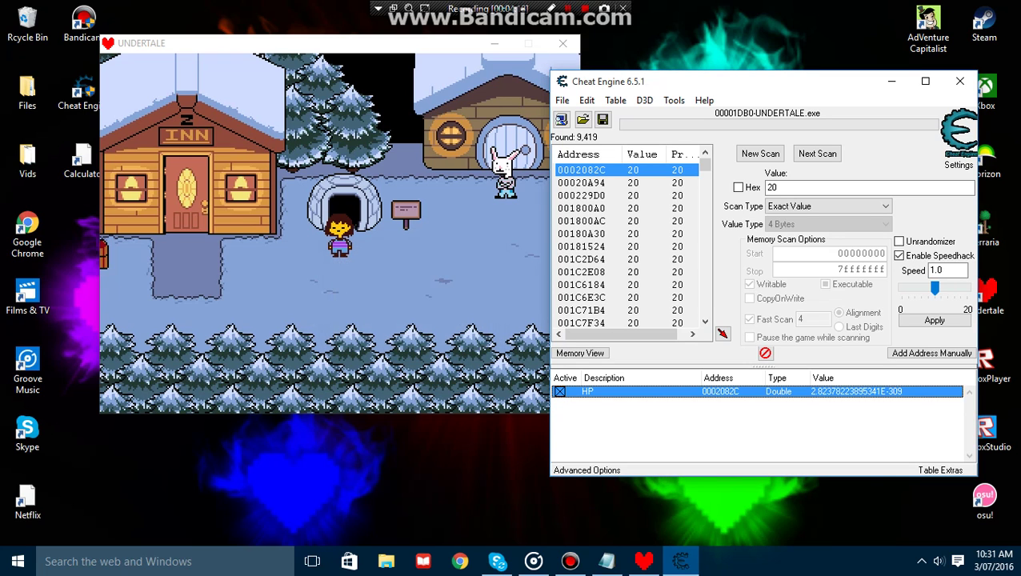
Switch to Undertale and view the character's STAT page to check the HP
{"action": "left_click", "coordinate": [573, 315]}
{"action": "key", "text": "c"}
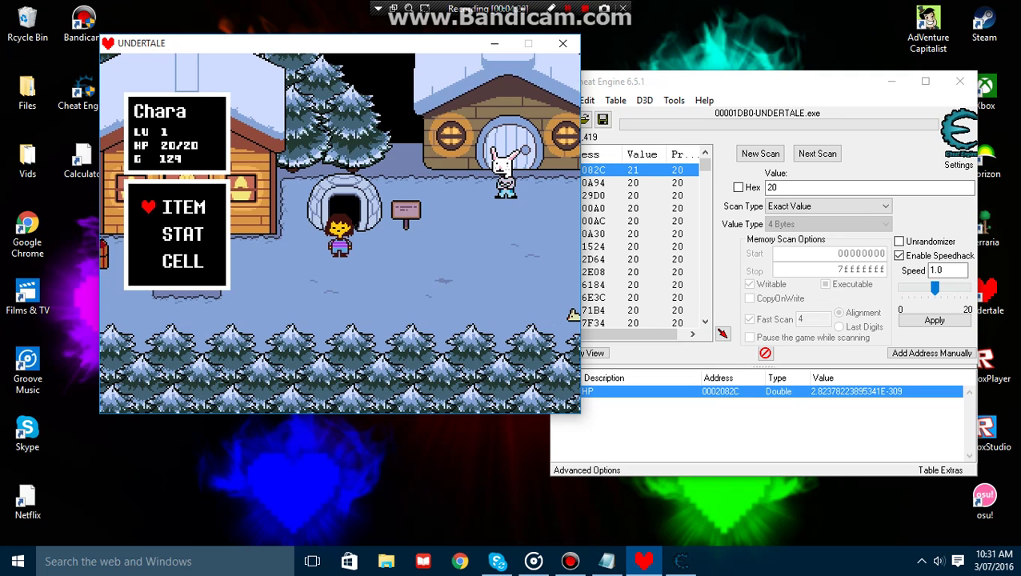
{"action": "key", "text": "Down"}
{"action": "key", "text": "z"}
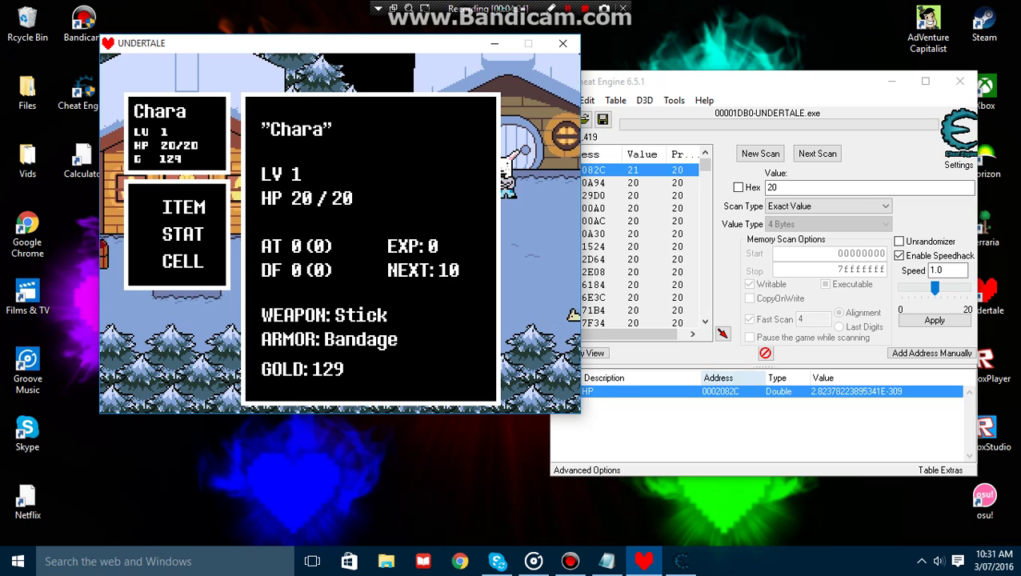
Set the value of the HP entry in Cheat Engine to 2000
{"action": "left_click", "coordinate": [852, 424]}
{"action": "double_click", "coordinate": [857, 391]}
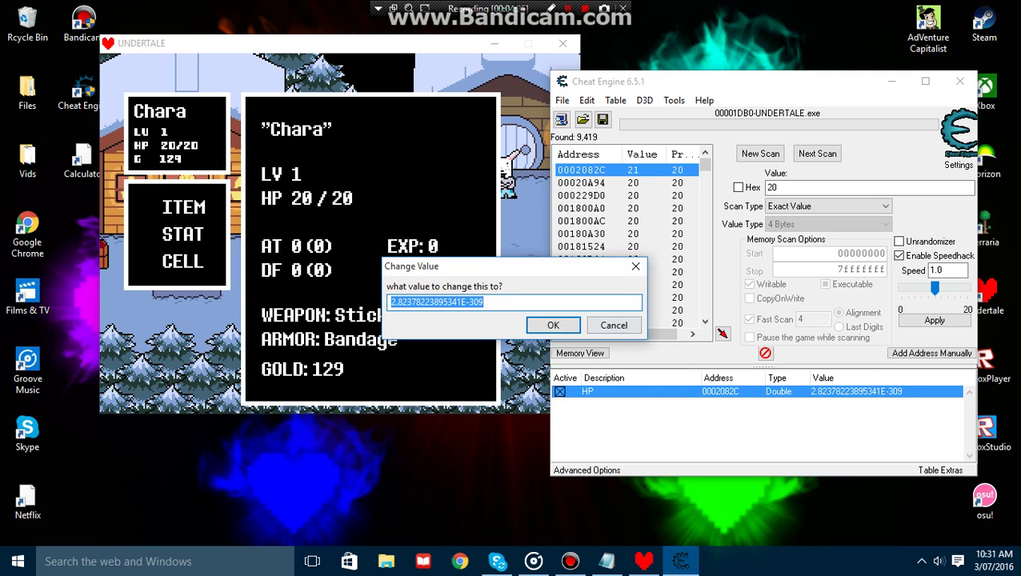
{"action": "key", "text": "BackSpace"}
{"action": "type", "text": "2000"}
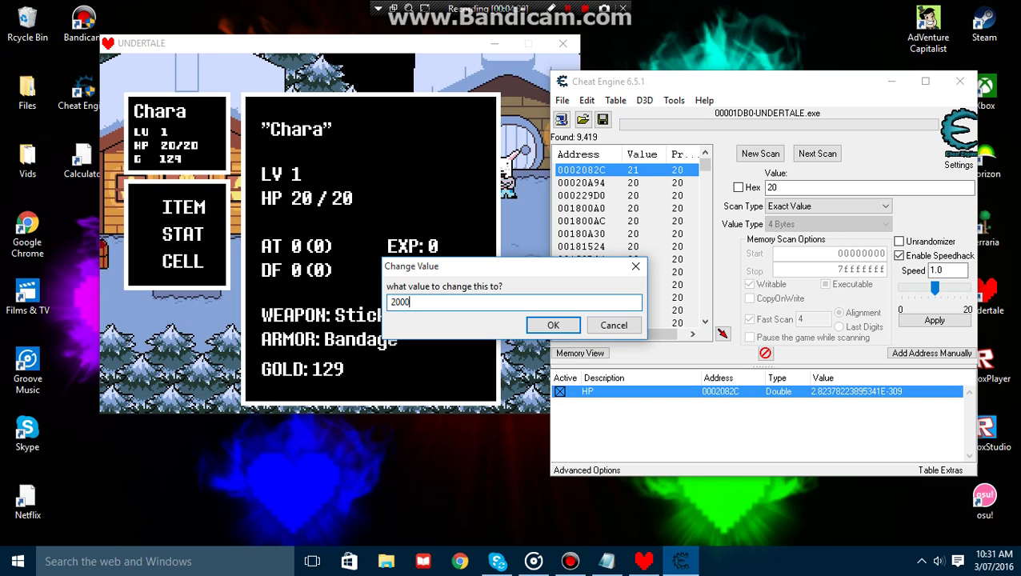
{"action": "key", "text": "Return"}
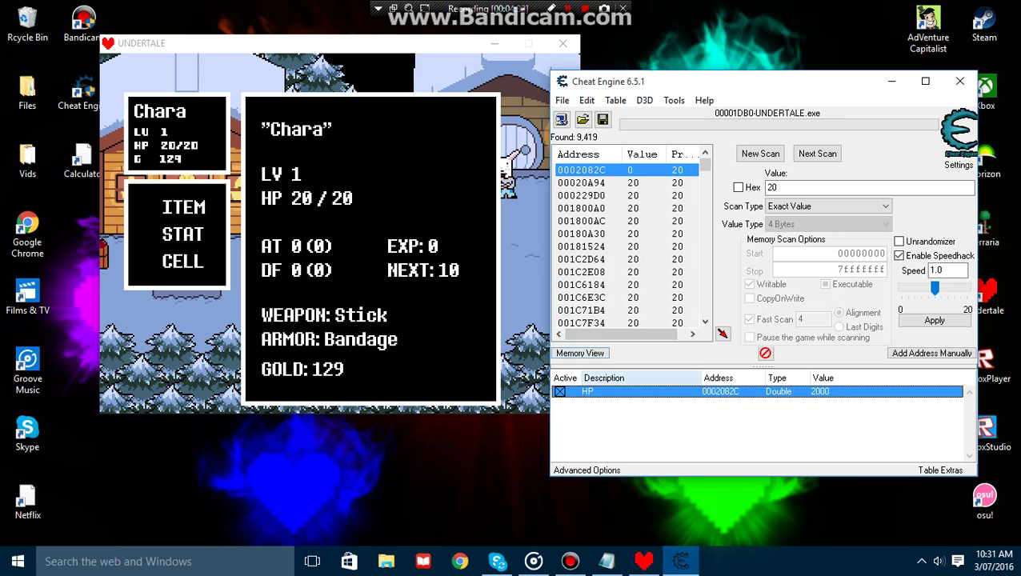
Return to Undertale, close the stats and menu, and walk the character toward the rabbit outside the round-door house
{"action": "left_click", "coordinate": [512, 360]}
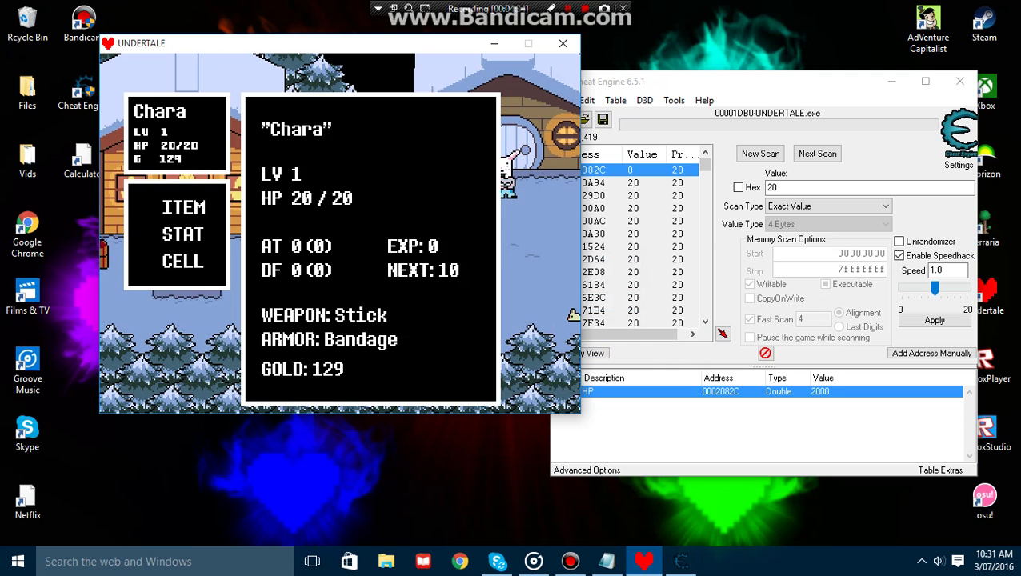
{"action": "key", "text": "x"}
{"action": "key", "text": "x"}
{"action": "key", "text": "Right"}
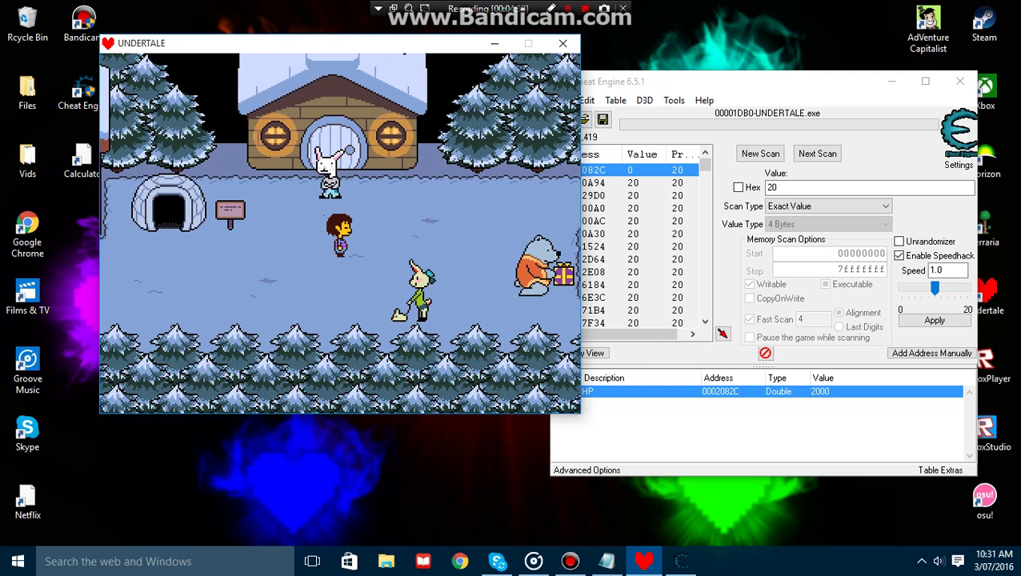
Switch to Notepad and replace the highlighted speed hack line with "it does not work for me but might work for you"
{"action": "left_click", "coordinate": [607, 561]}
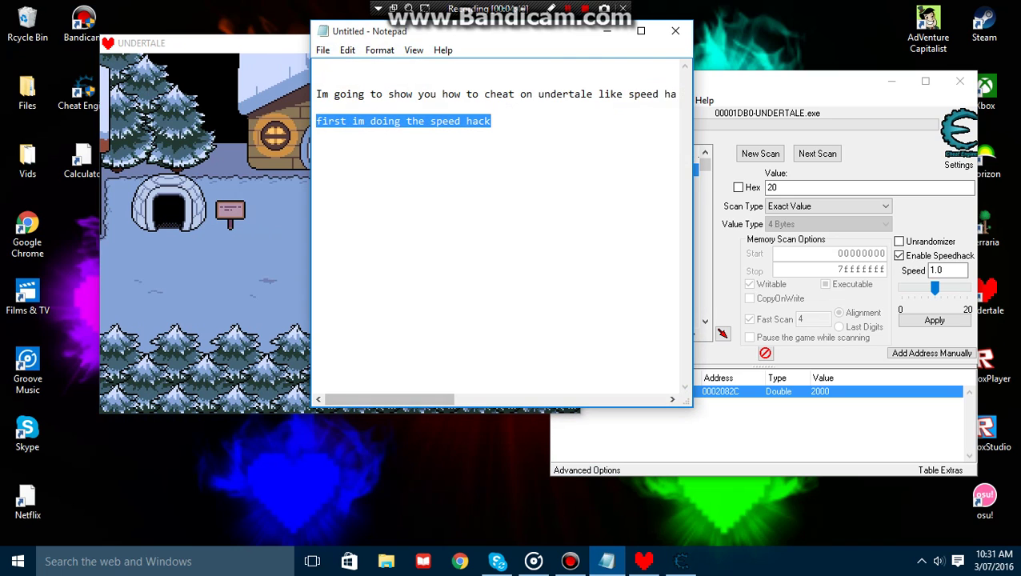
{"action": "type", "text": "\\i"}
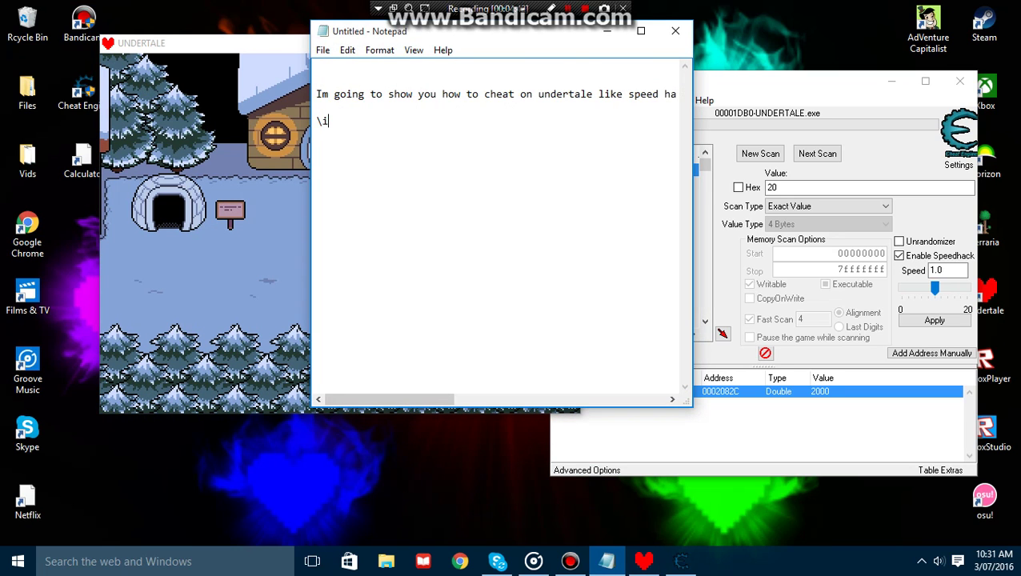
{"action": "key", "text": "BackSpace"}
{"action": "key", "text": "BackSpace"}
{"action": "type", "text": "it doe"}
{"action": "key", "text": "BackSpace"}
{"action": "type", "text": "e"}
{"action": "key", "text": "BackSpace"}
{"action": "type", "text": "es not work"}
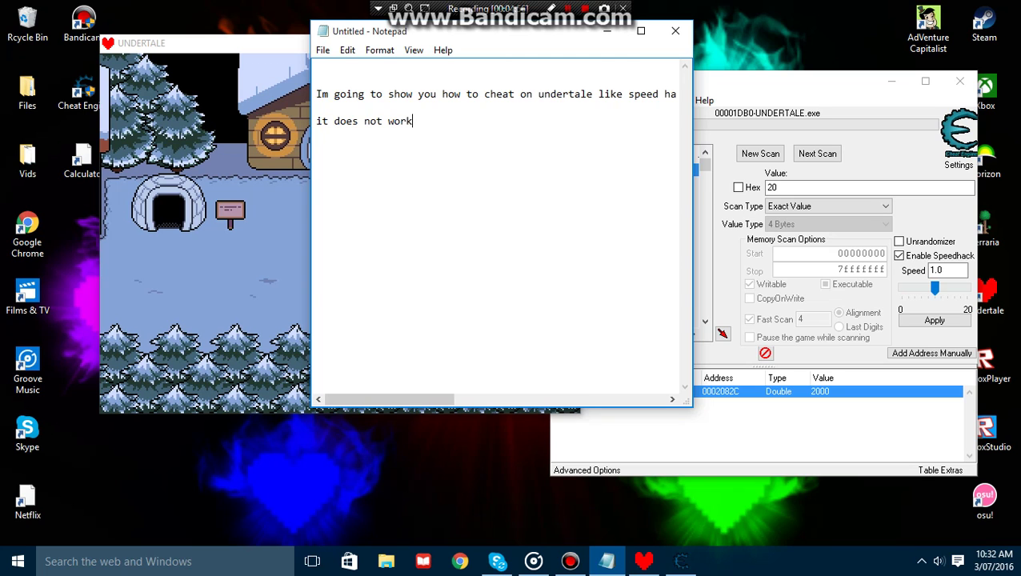
{"action": "type", "text": " foe"}
{"action": "key", "text": "BackSpace"}
{"action": "type", "text": "r me but might"}
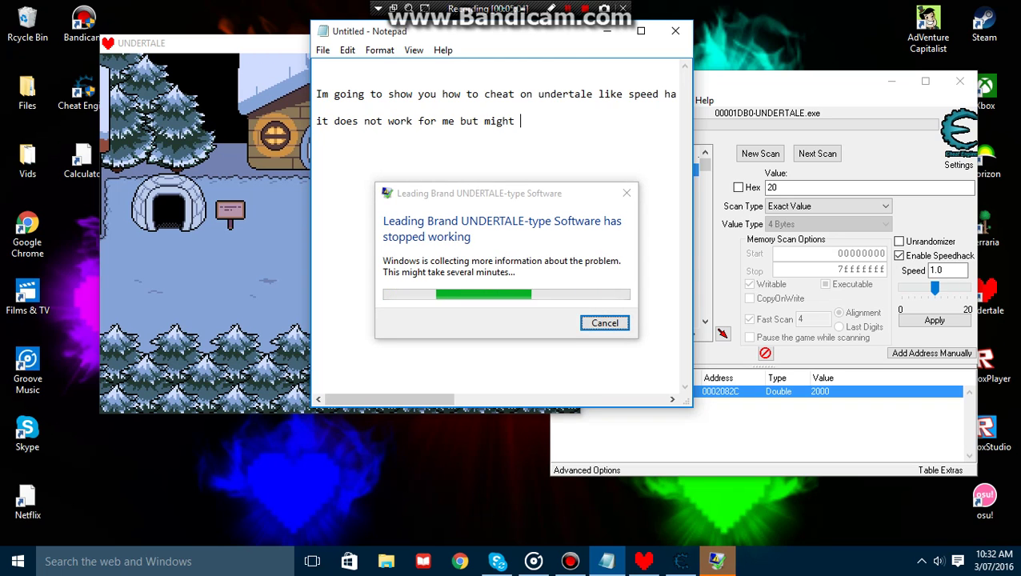
{"action": "type", "text": " work fo"}
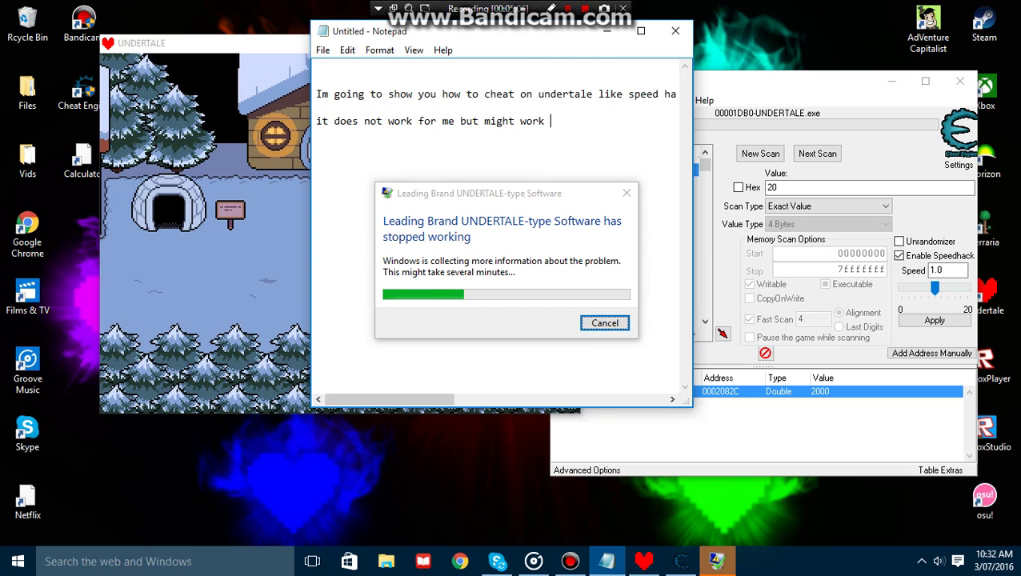
{"action": "type", "text": "r you"}
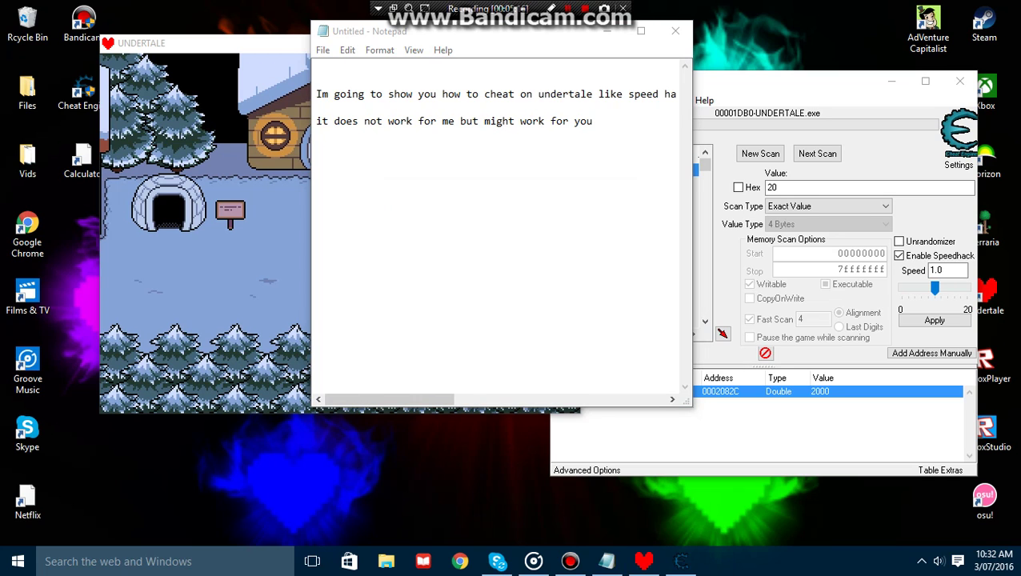
{"action": "left_click_drag", "start_coordinate": [400, 121], "coordinate": [364, 121]}
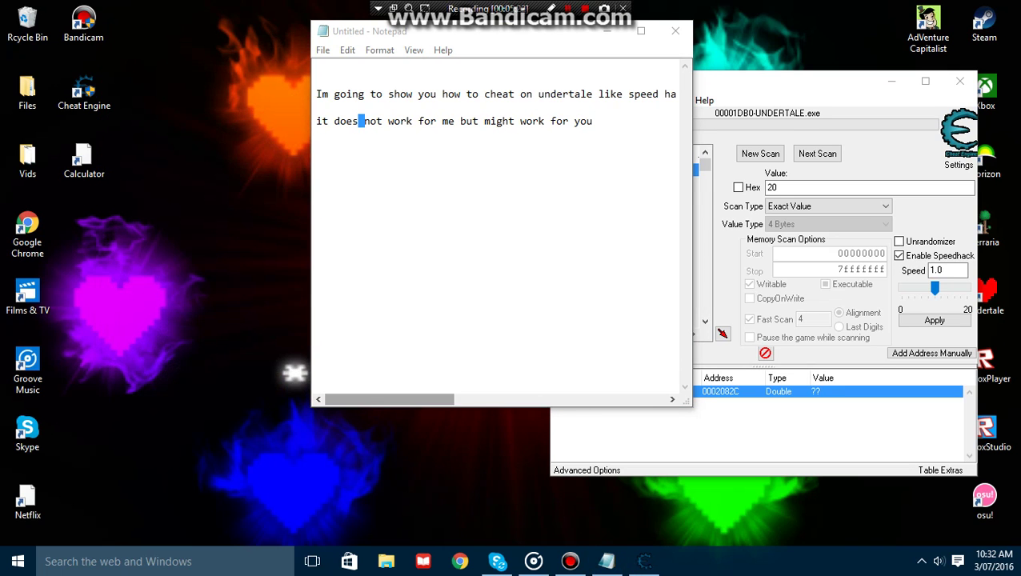
{"action": "left_click_drag", "start_coordinate": [452, 121], "coordinate": [459, 121]}
{"action": "left_click", "coordinate": [532, 121]}
{"action": "left_click_drag", "start_coordinate": [593, 121], "coordinate": [585, 121]}
Add a new line at the end of the note: "PUNCH THE LIKE BUTTON AS HARD AS YOU CAN AND SUBSCRIBE FOR MORE BBBYYYYEEEEE"
{"action": "left_click", "coordinate": [593, 121]}
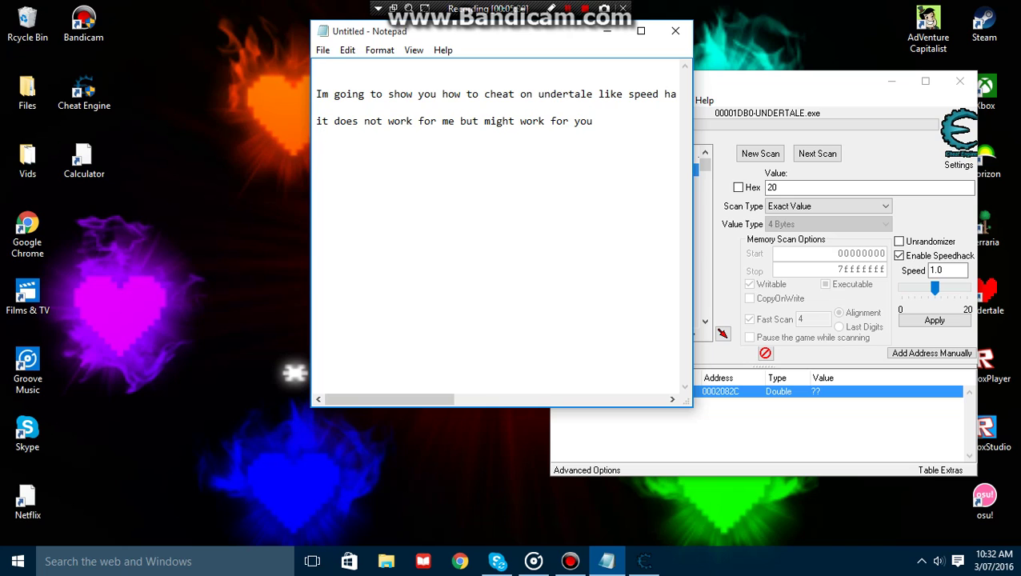
{"action": "type", "text": "PUNCH THE LIKE BU"}
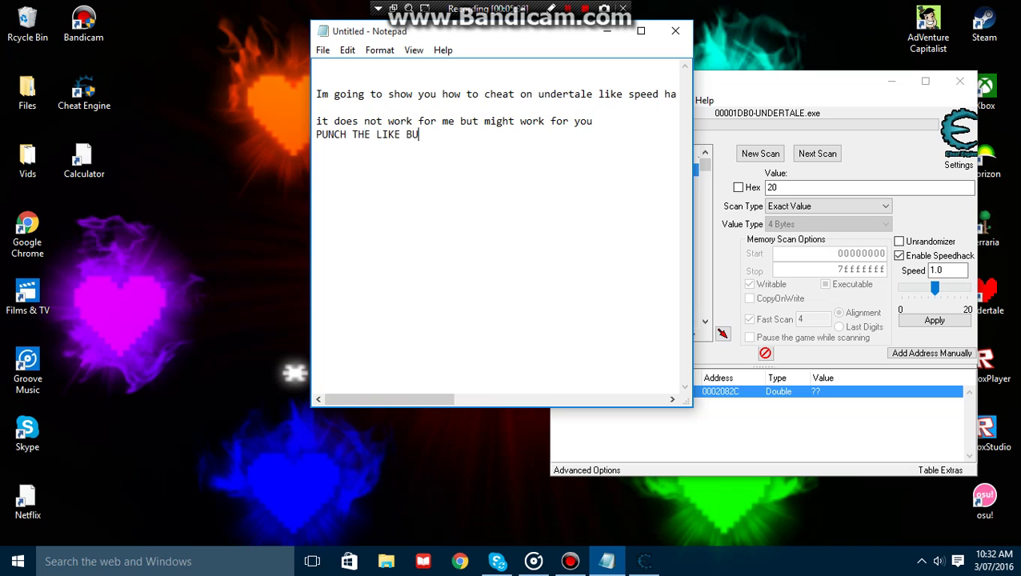
{"action": "type", "text": "TTON AS HARDAS"}
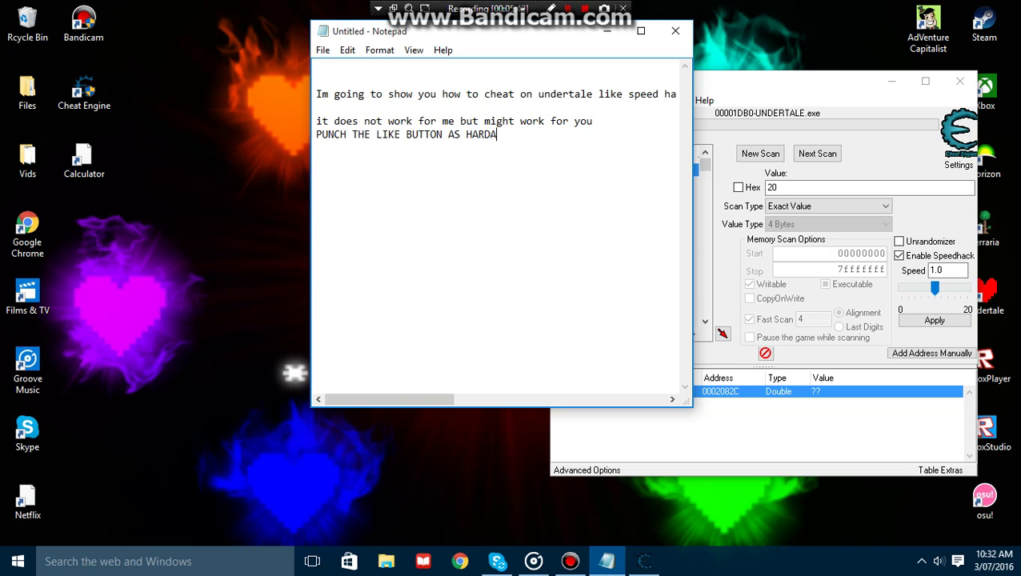
{"action": "key", "text": "BackSpace"}
{"action": "key", "text": "BackSpace"}
{"action": "type", "text": "AS YOU CAN AND SUBSCRIBR"}
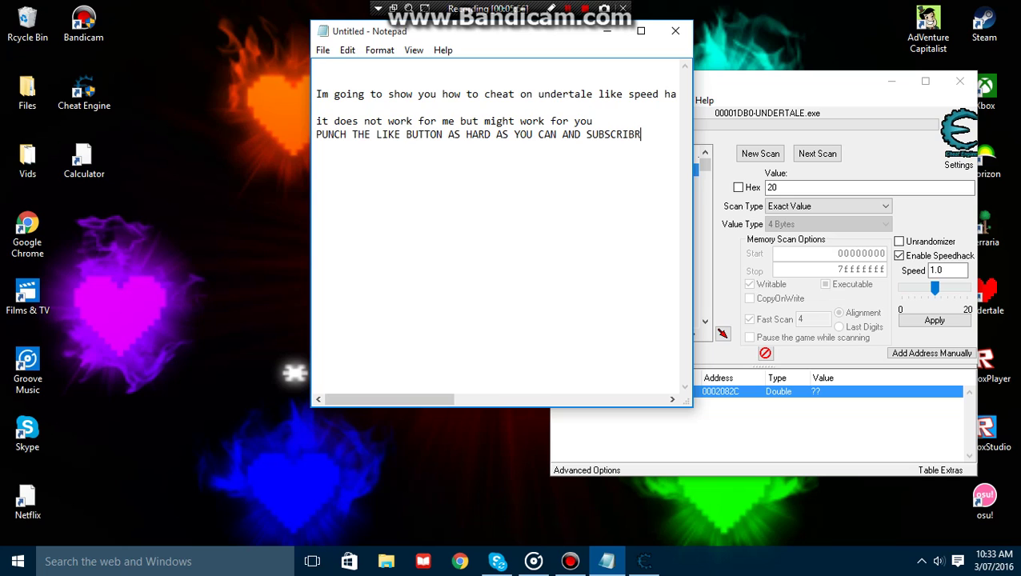
{"action": "key", "text": "BackSpace"}
{"action": "type", "text": "E FOR MORE"}
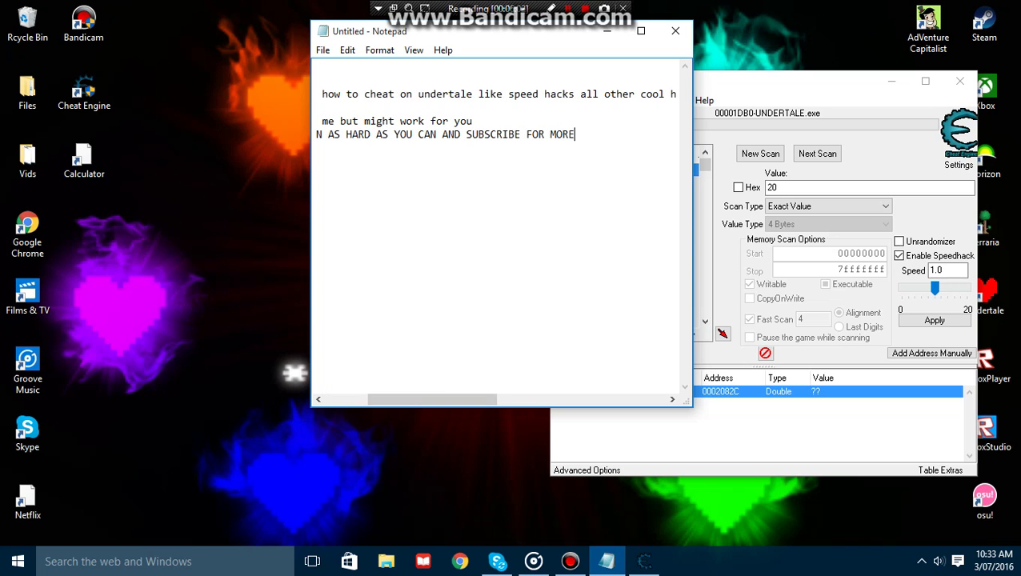
{"action": "type", "text": " BBBYYYYEEEEE"}
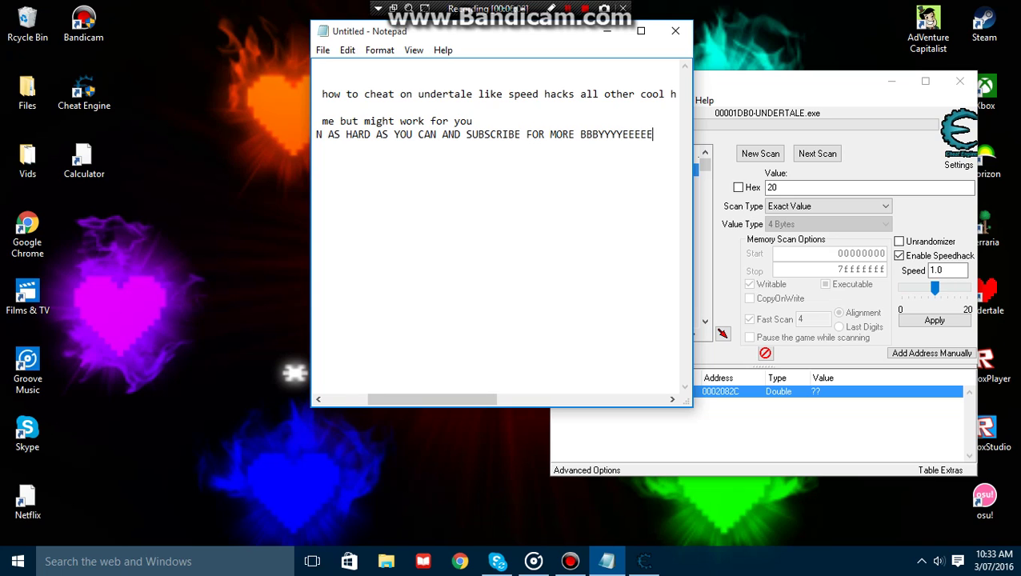
Highlight the whole "PUNCH THE LIKE BUTTON" line and show it through to its end
{"action": "key", "text": "shift+Up"}
{"action": "key", "text": "shift+Up"}
{"action": "key", "text": "shift+Down"}
{"action": "key", "text": "shift+Down"}
{"action": "key", "text": "shift+Down"}
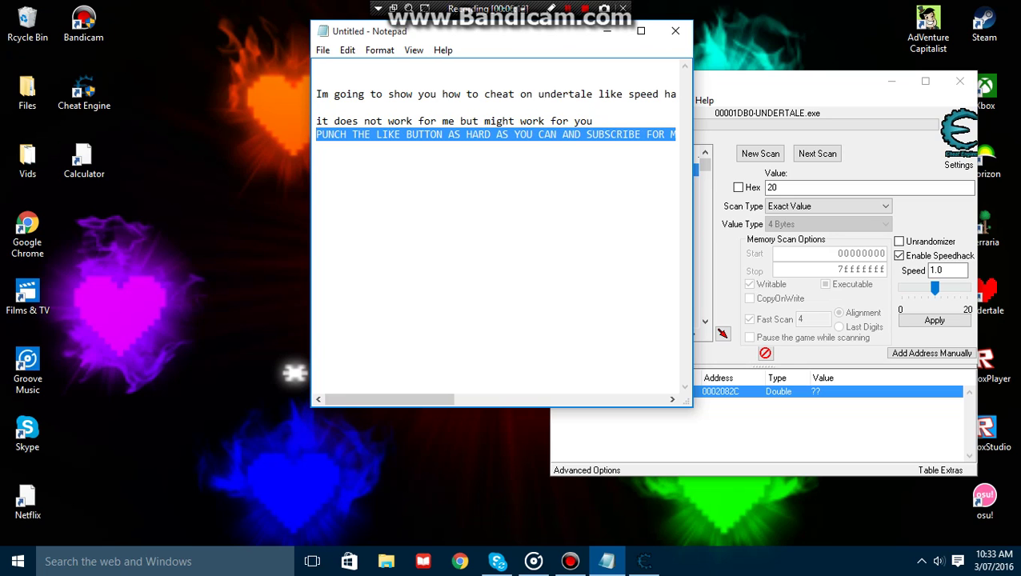
{"action": "mouse_move", "coordinate": [390, 399]}
{"action": "left_mouse_down"}
{"action": "mouse_move", "coordinate": [419, 400]}
{"action": "mouse_move", "coordinate": [390, 400]}
{"action": "left_mouse_up"}
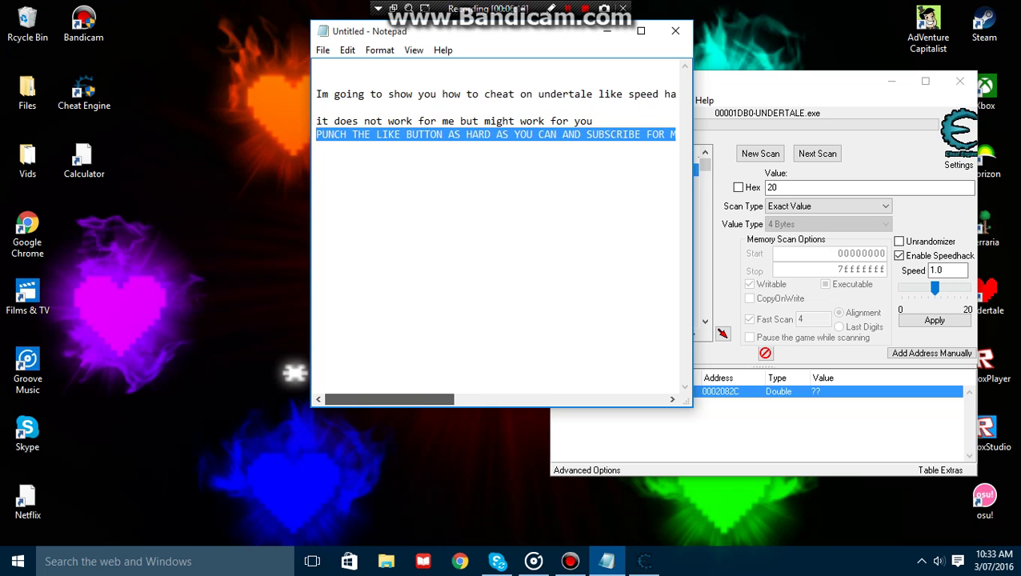
{"action": "left_click_drag", "start_coordinate": [389, 399], "coordinate": [480, 399]}
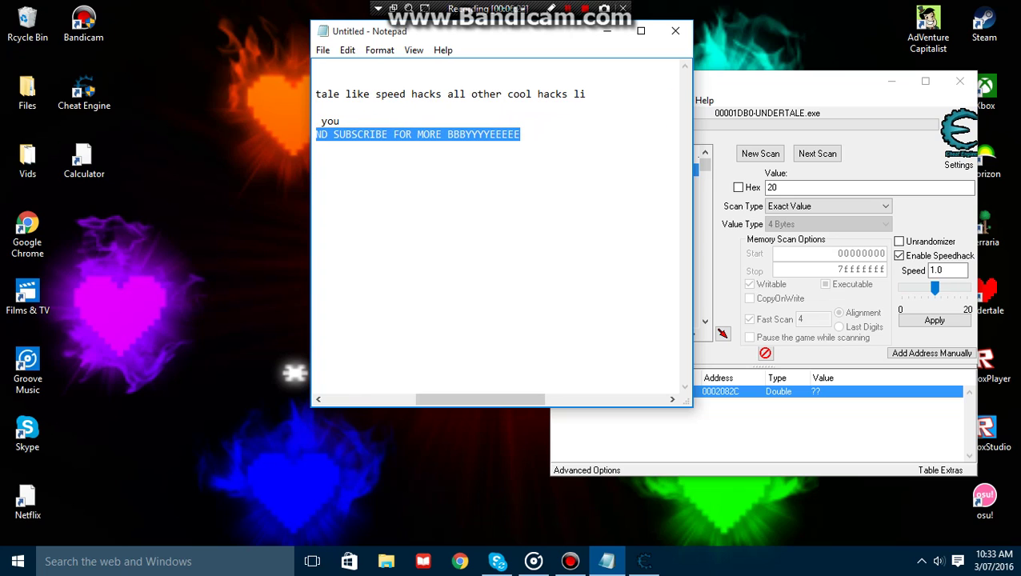